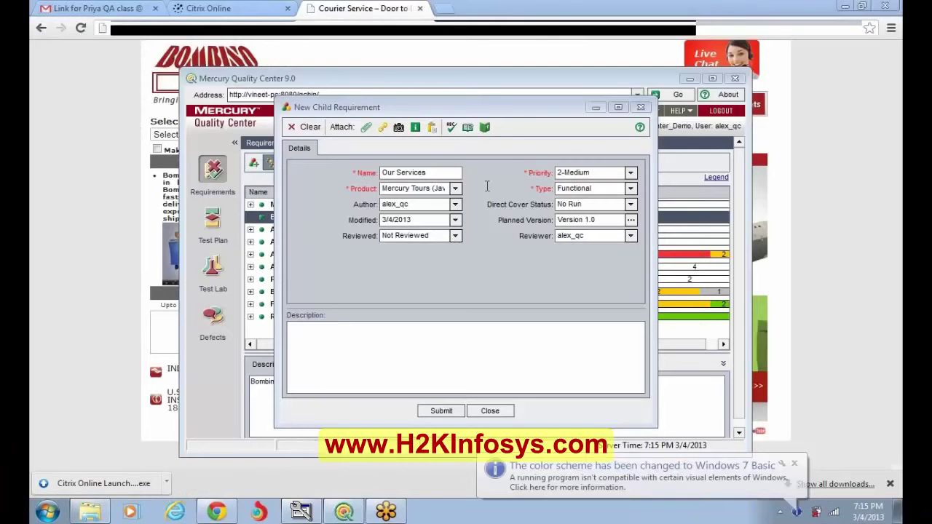
Describe the Our Services child requirement as "Our services screen appears" and submit it.
click(451, 349)
text(Our services )
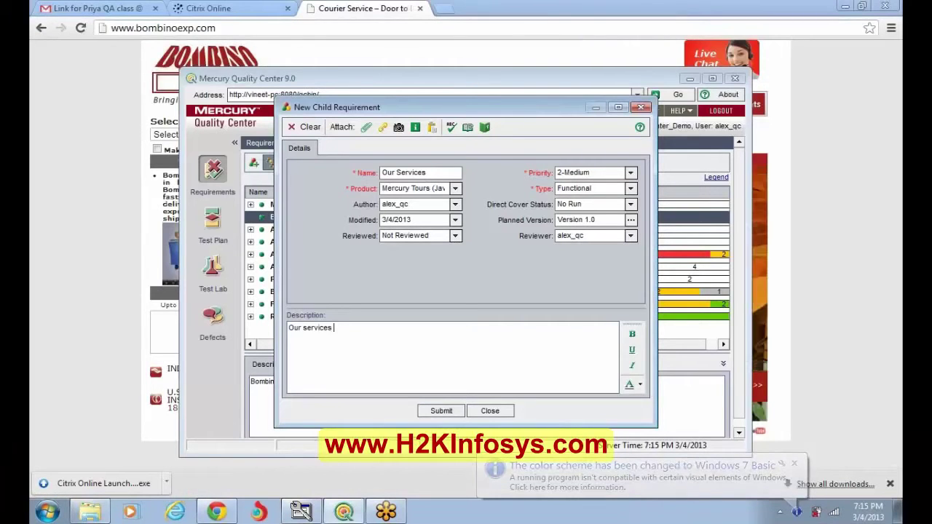
text(scre)
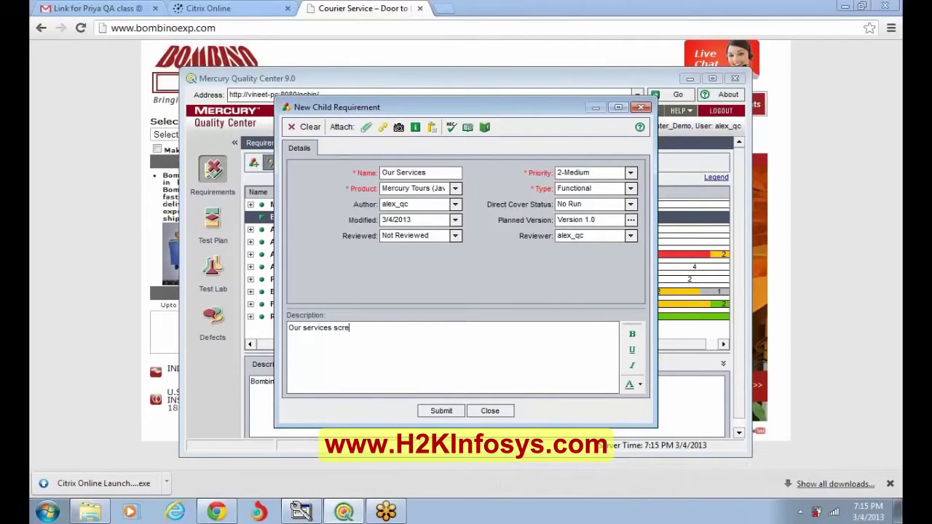
text(en a)
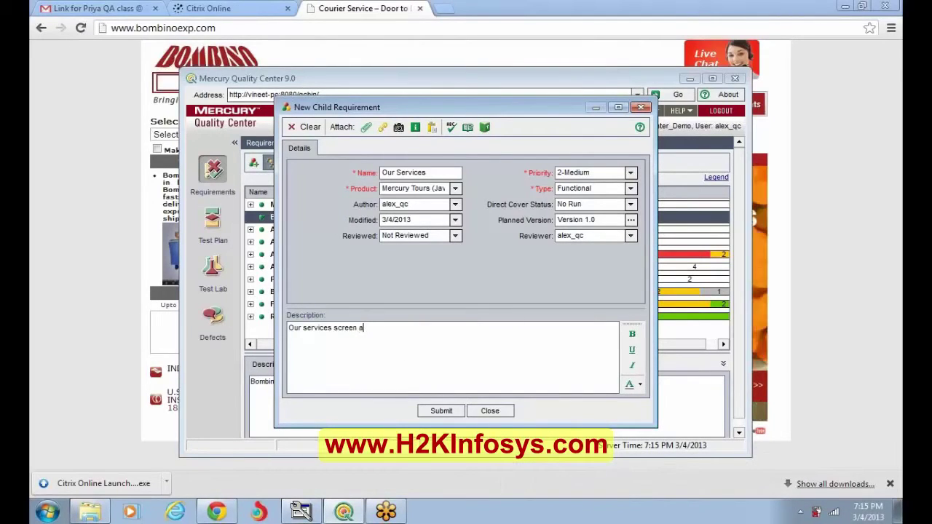
text(ppears)
click(444, 412)
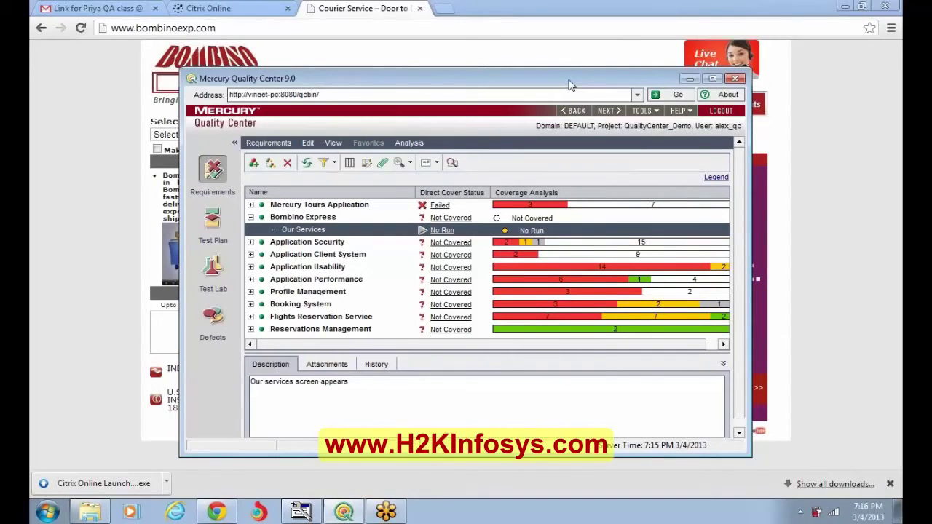
Start a child requirement under Our Services, check the services menu on the Bombino Express site, and name the requirement "Rates".
drag(570, 85, 415, 14)
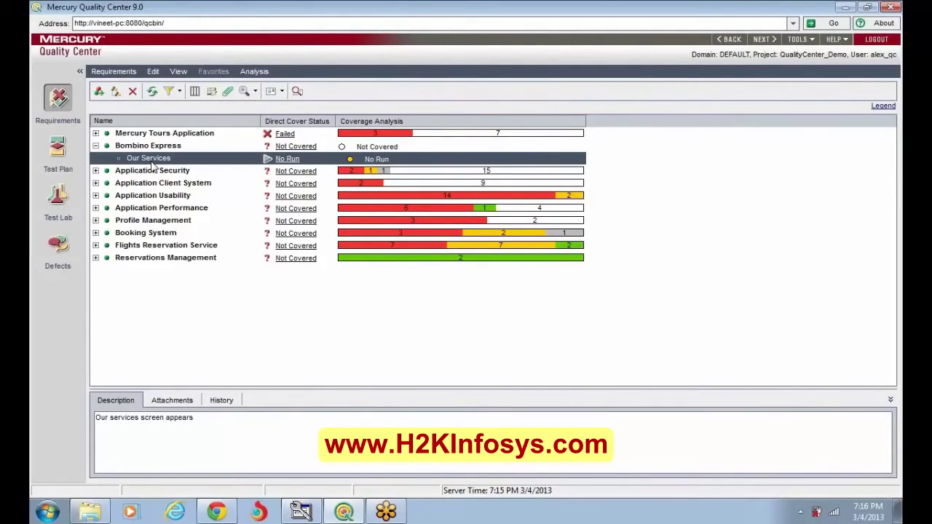
click(116, 92)
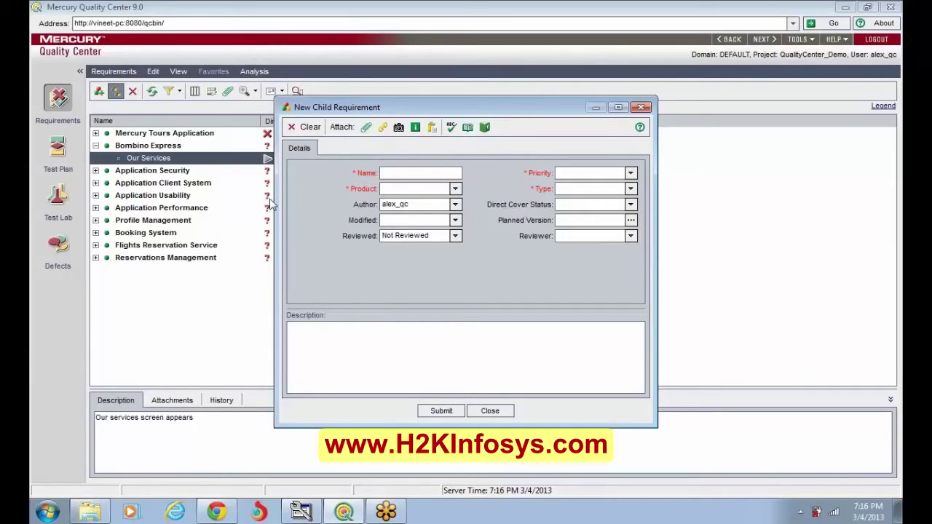
click(389, 173)
mouse_move(389, 513)
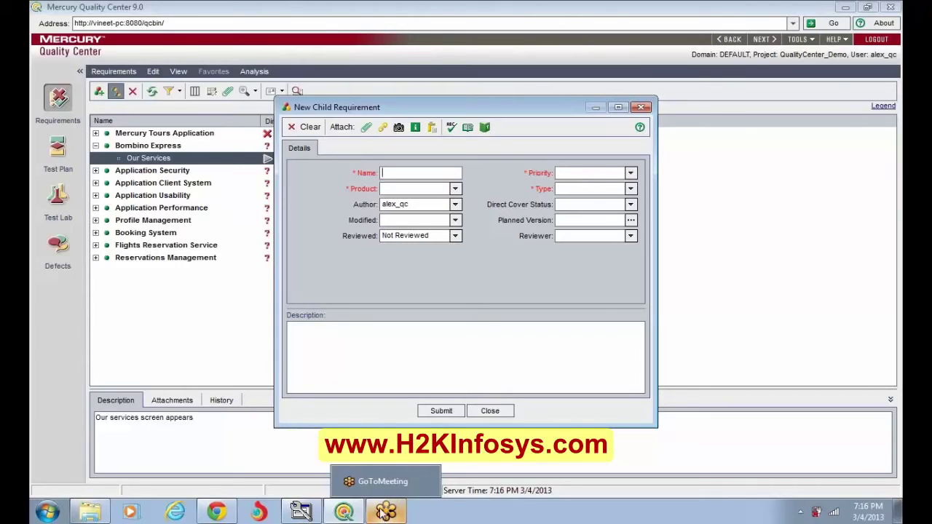
click(222, 514)
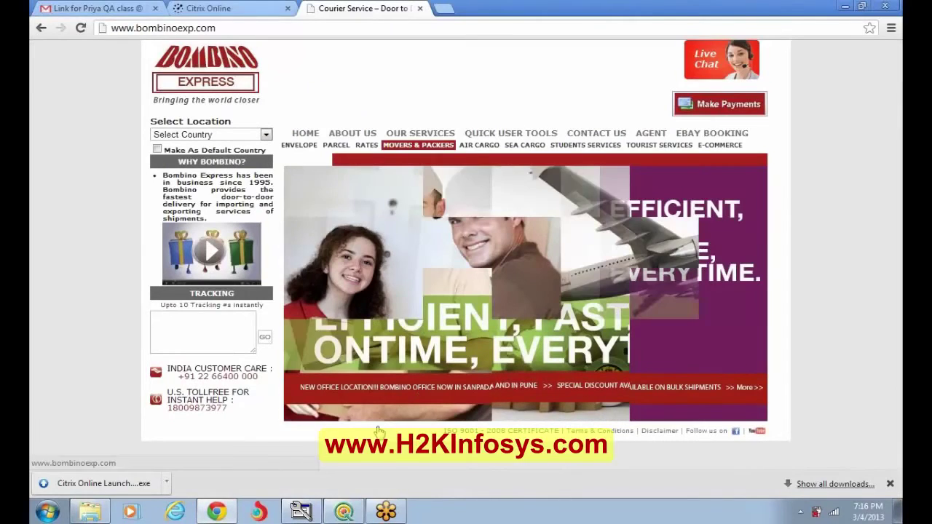
mouse_move(309, 511)
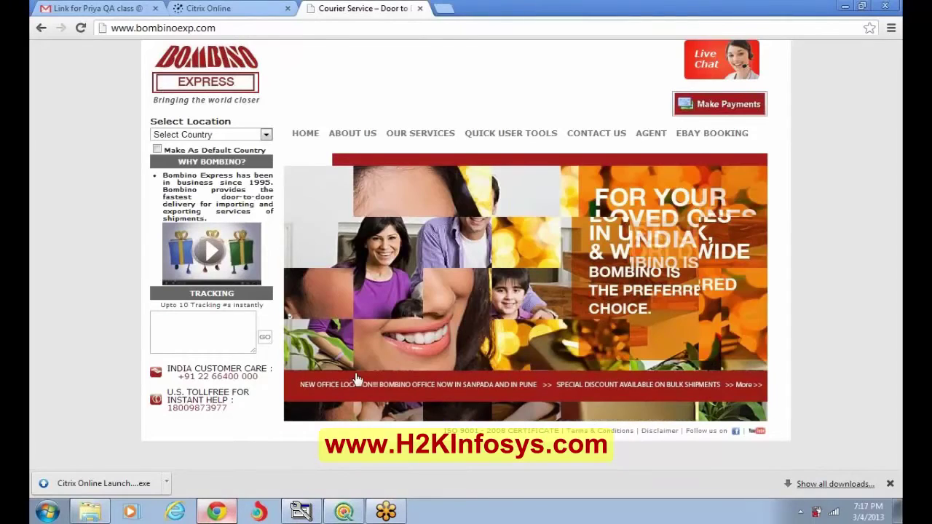
click(345, 512)
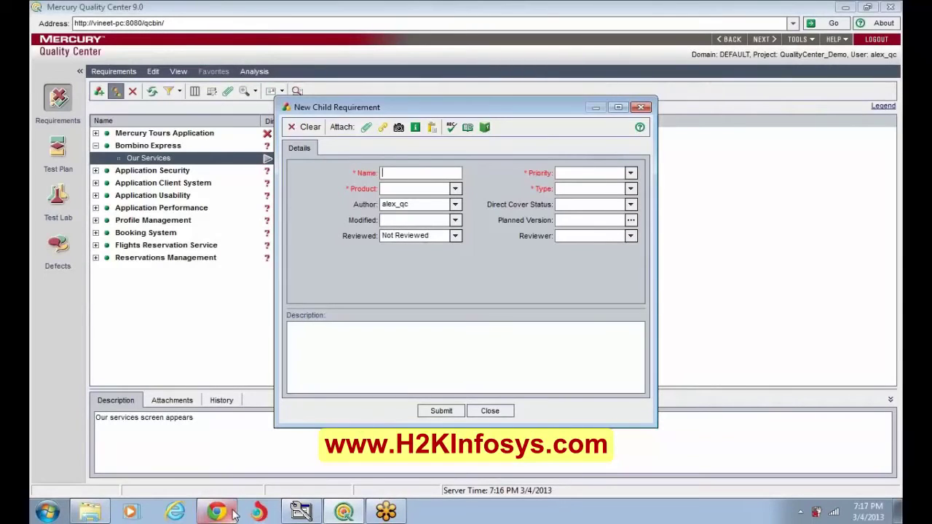
click(232, 513)
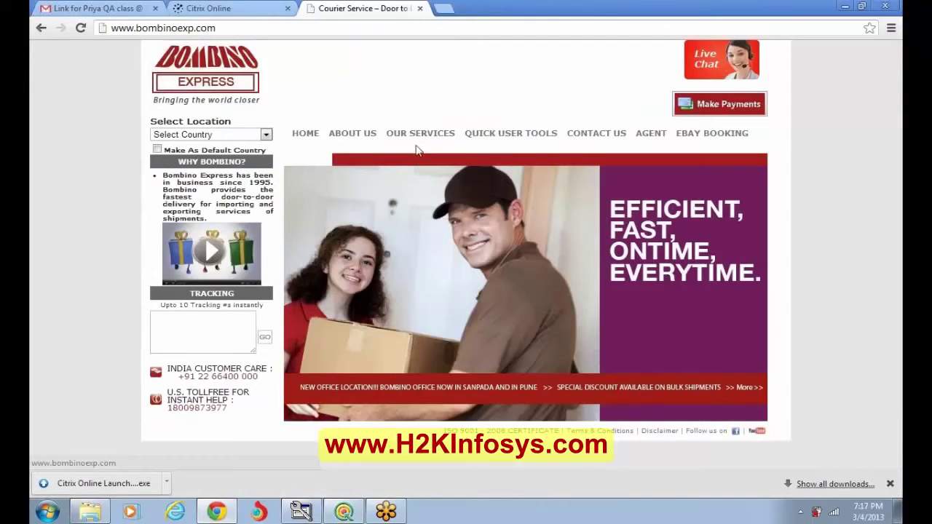
click(353, 511)
text(R)
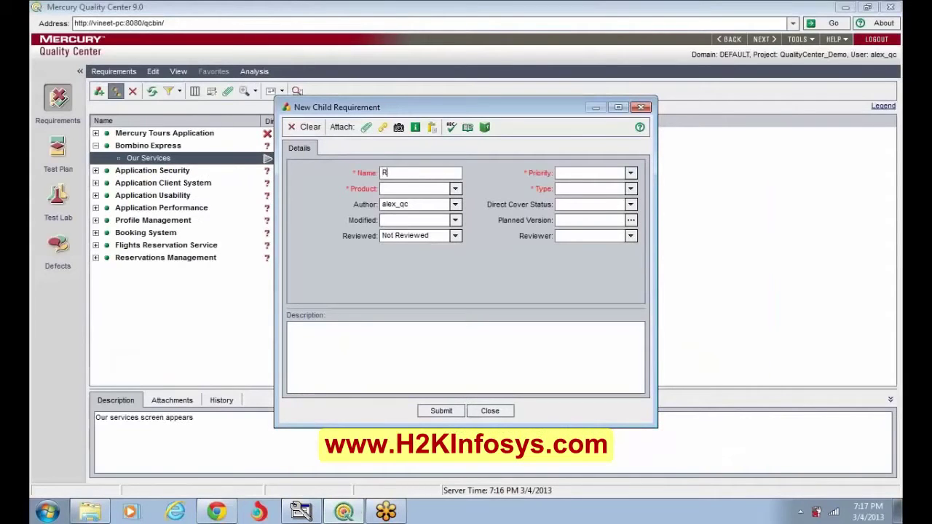
text(ates)
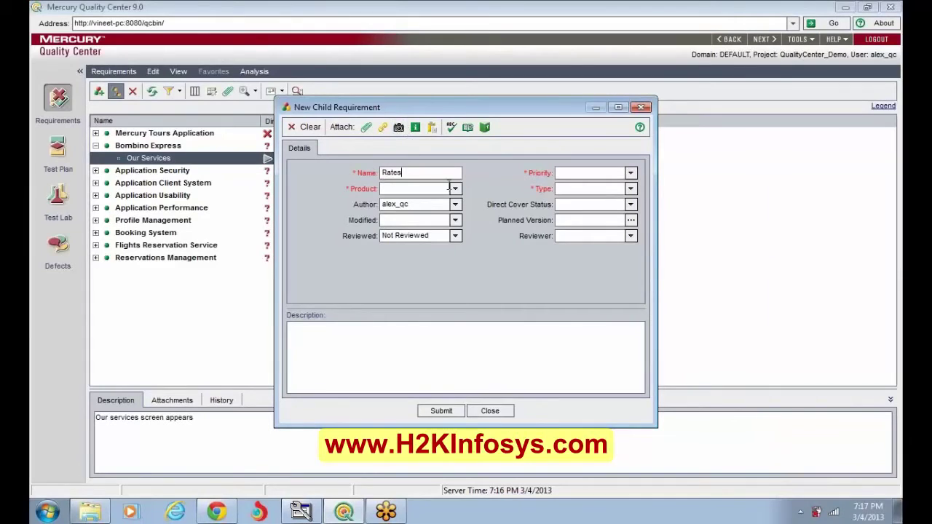
Set the Rates requirement's product to Mercury Tours (Java Edition) and its modified date to 3/4/2013.
click(455, 191)
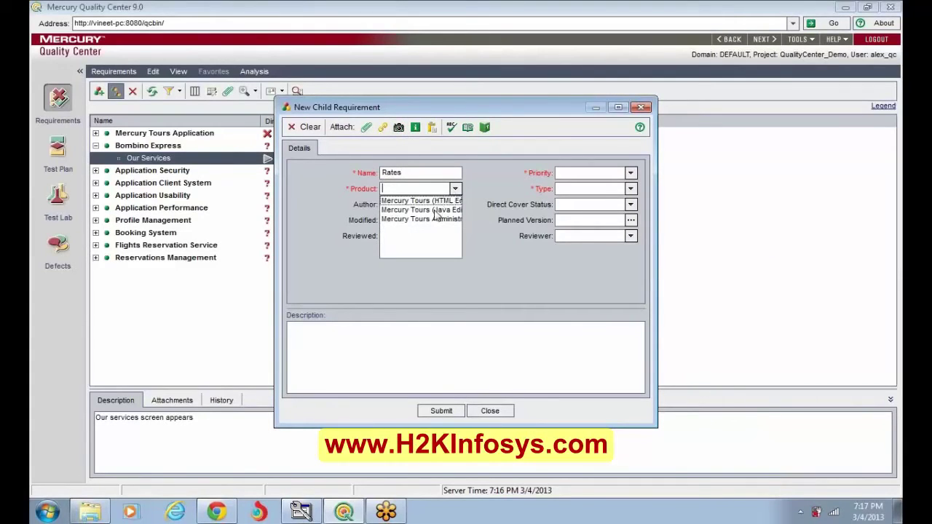
click(436, 209)
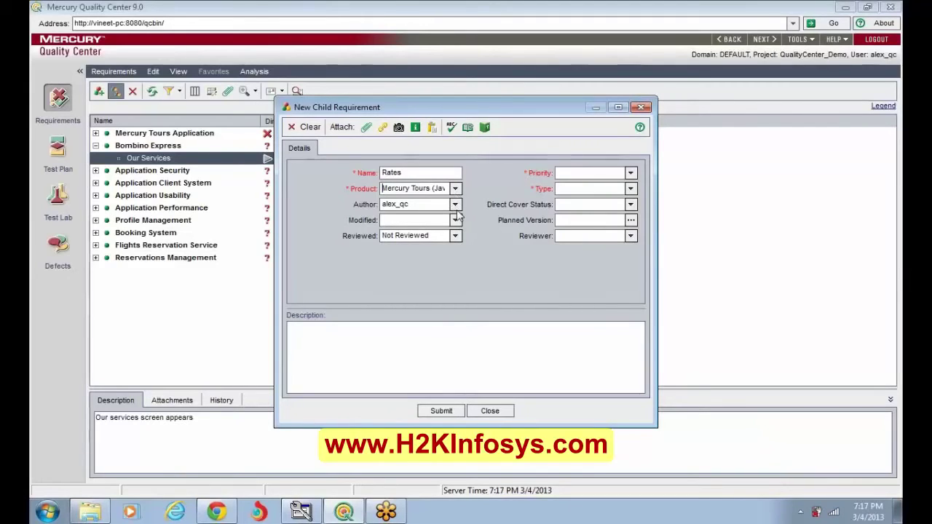
click(457, 222)
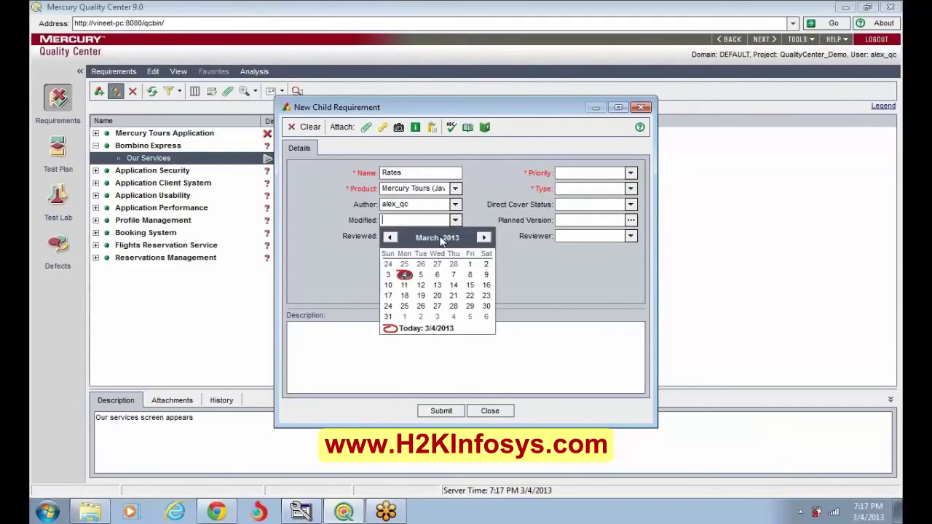
click(402, 274)
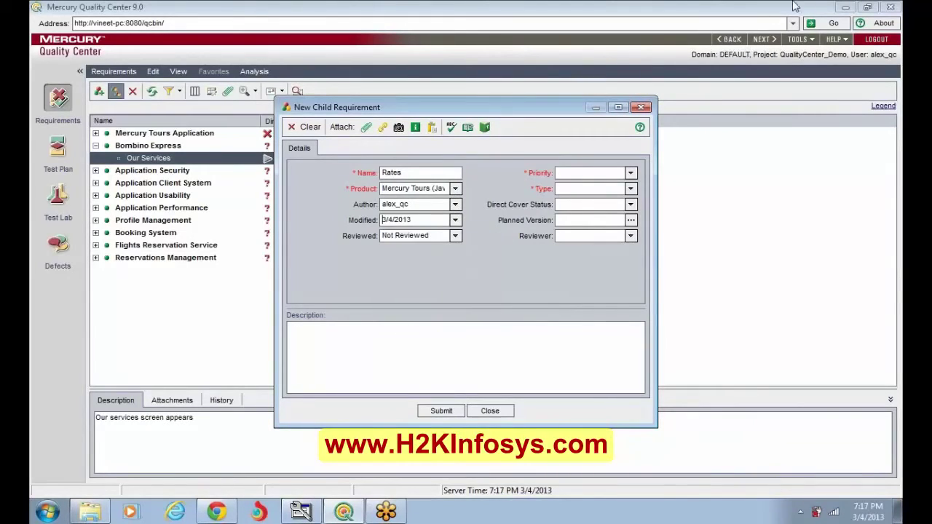
click(754, 12)
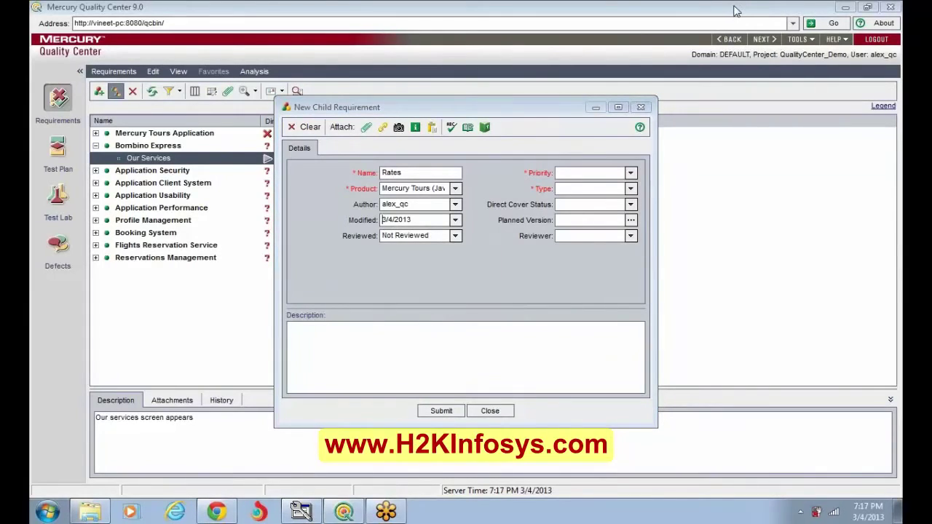
click(606, 145)
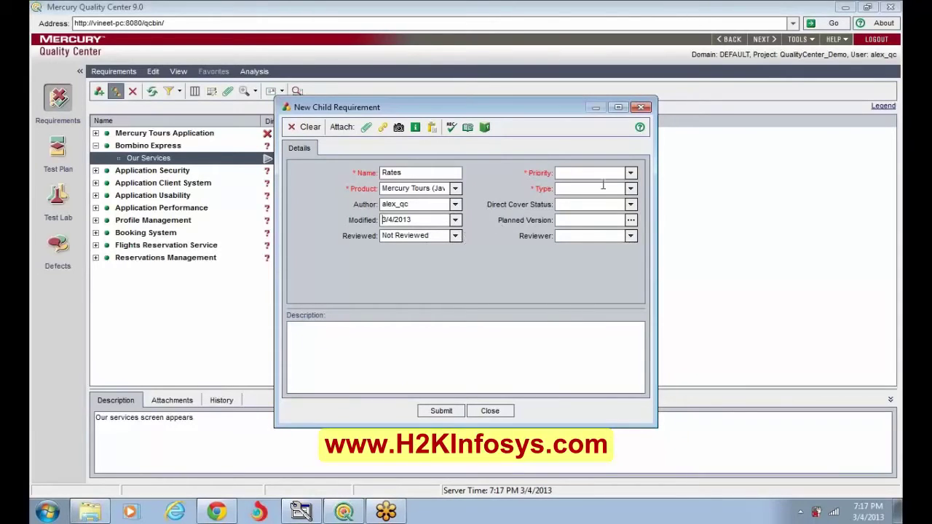
Set the Rates requirement's priority to 2-Medium and its type to Functional.
click(630, 174)
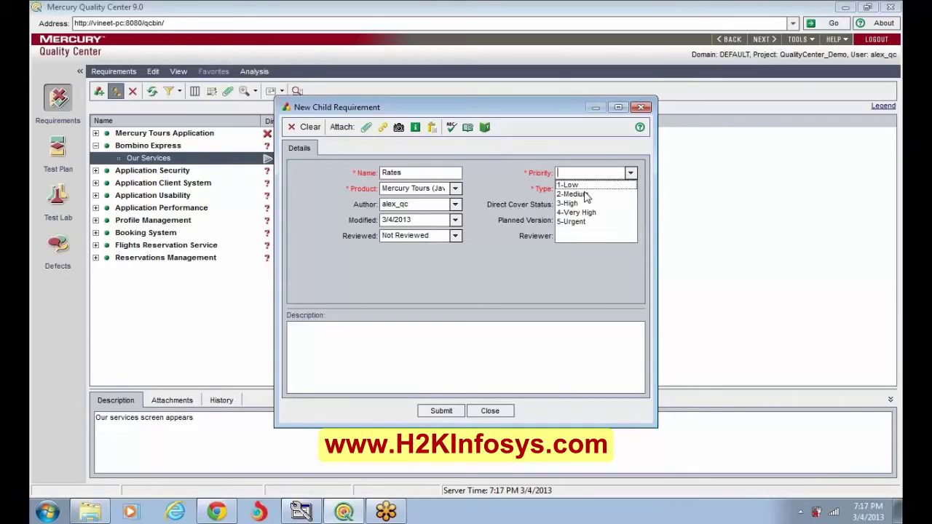
click(583, 191)
click(584, 189)
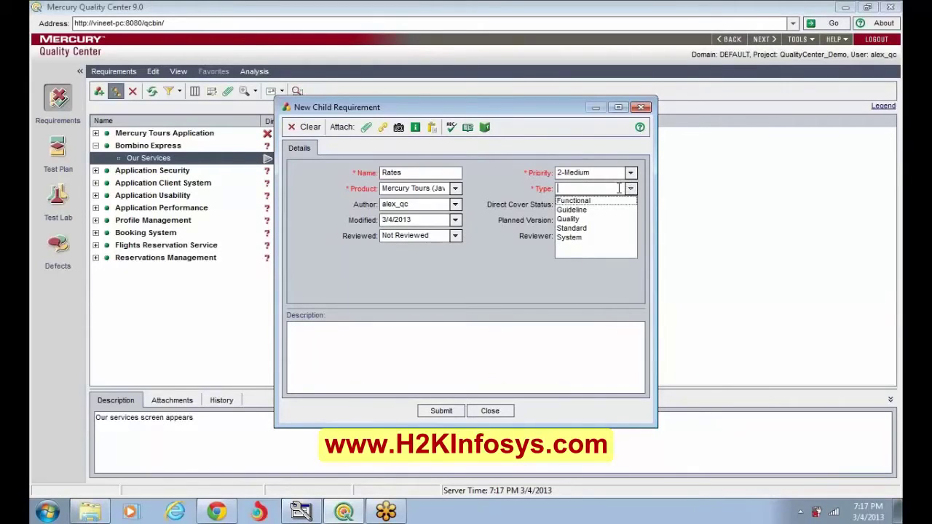
click(582, 202)
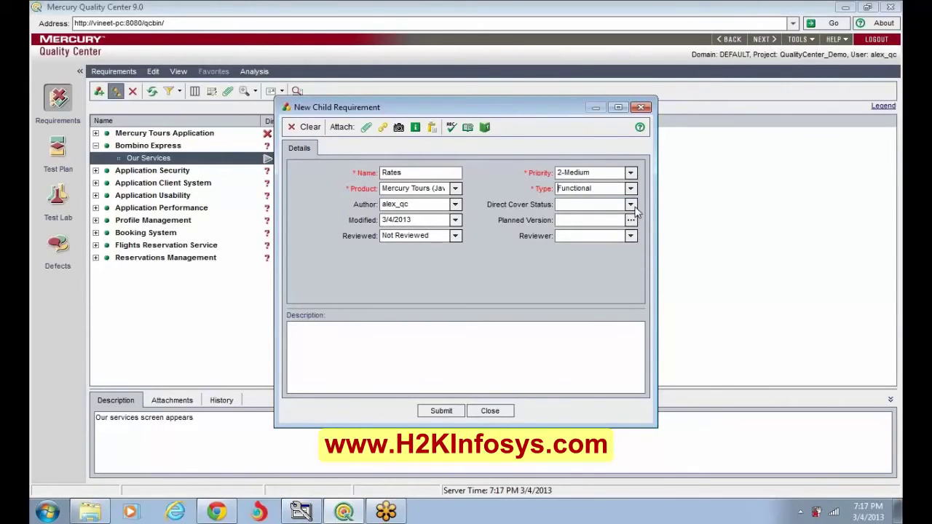
Set the planned version to Version 1.0 under HTML Edition Versions and the direct cover status to No Run.
click(631, 219)
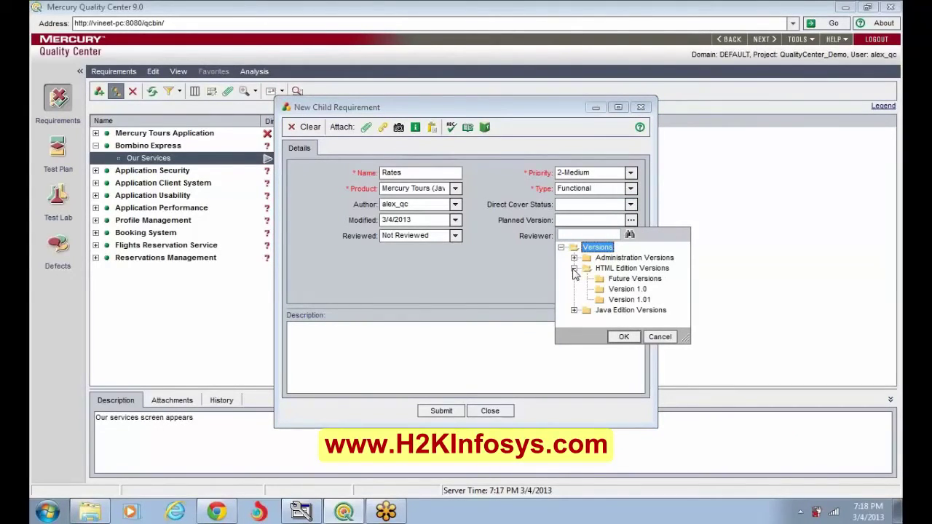
click(617, 289)
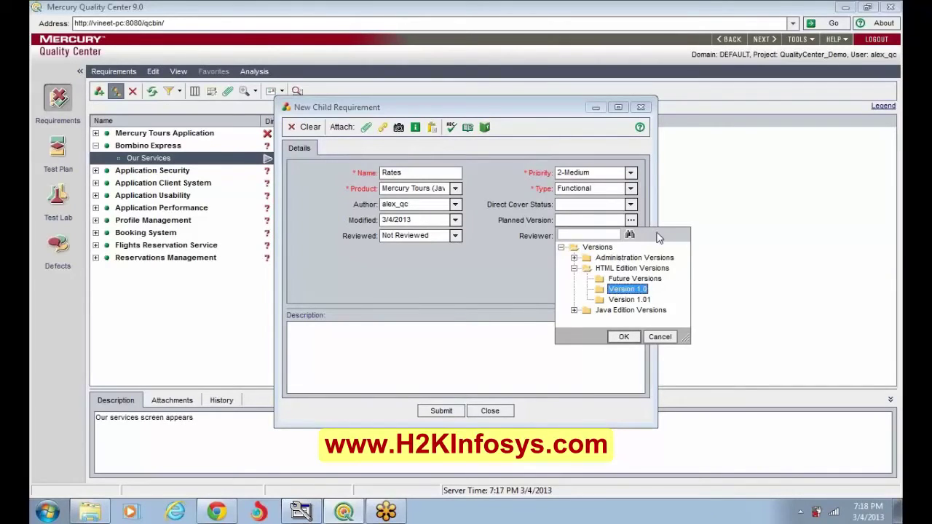
click(623, 337)
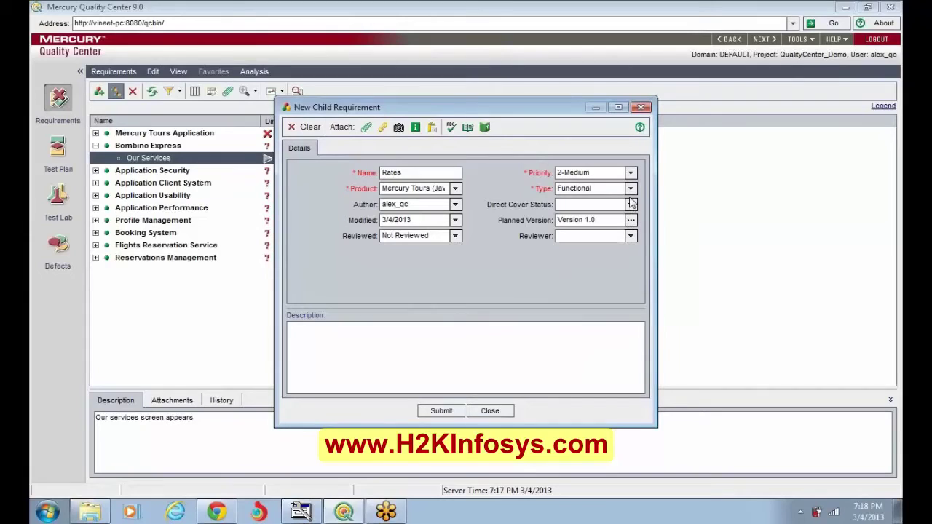
click(631, 204)
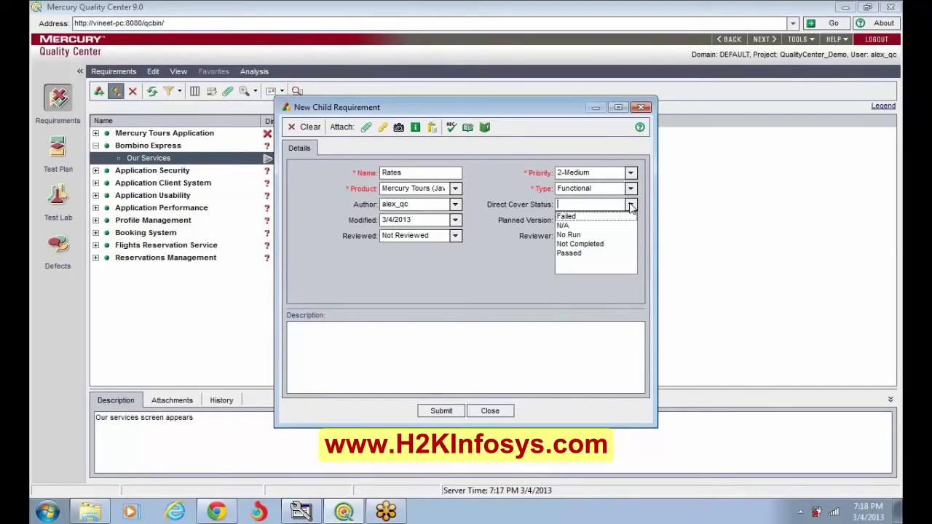
click(569, 234)
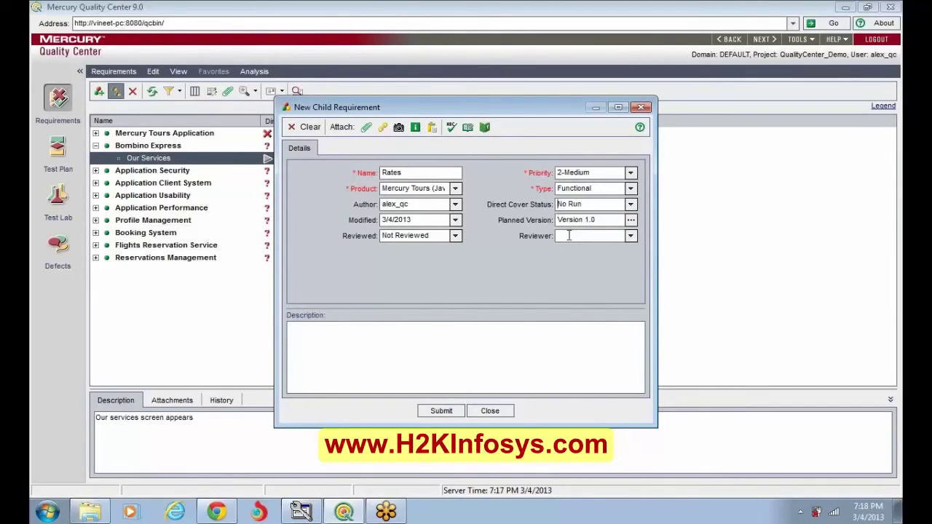
Try to pick the first listed user as reviewer and submit the Rates child requirement.
click(630, 236)
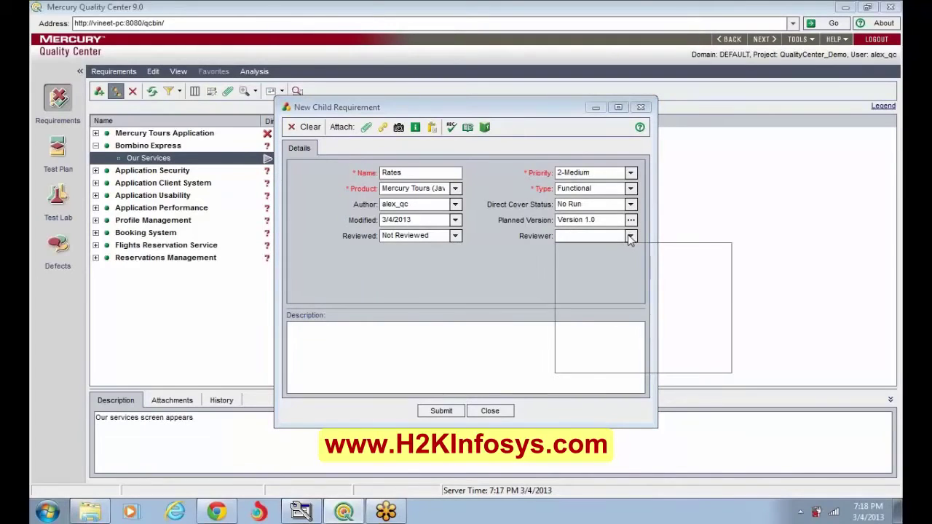
click(653, 280)
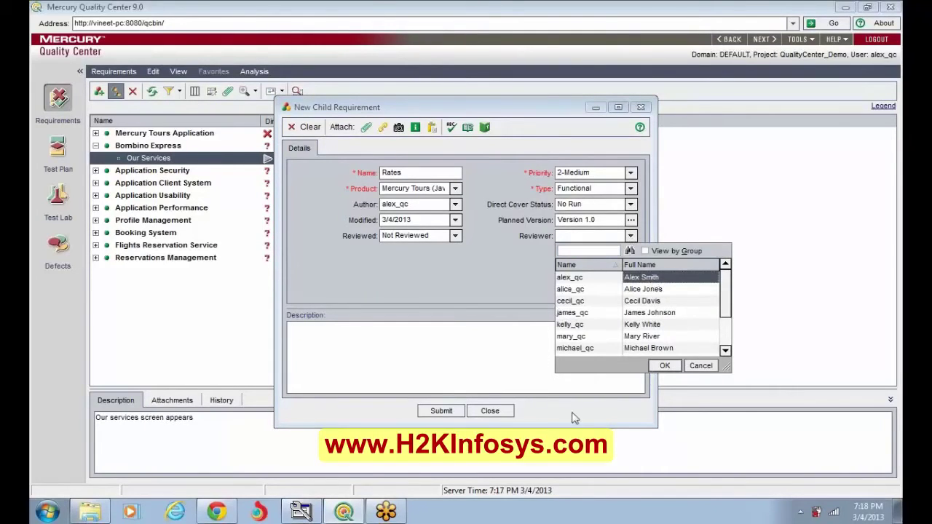
click(443, 412)
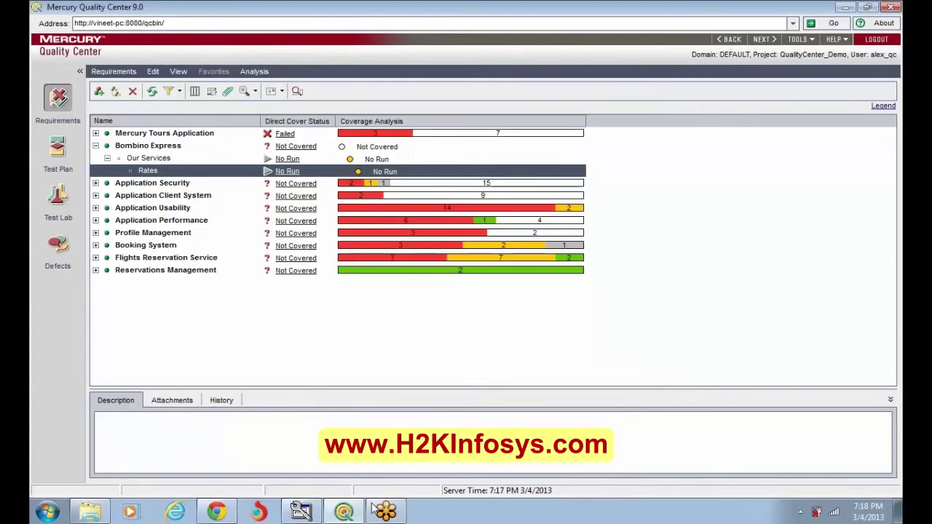
Switch to Chrome to check the Rates page under Our Services on the Bombino site, then return to Quality Center.
click(217, 512)
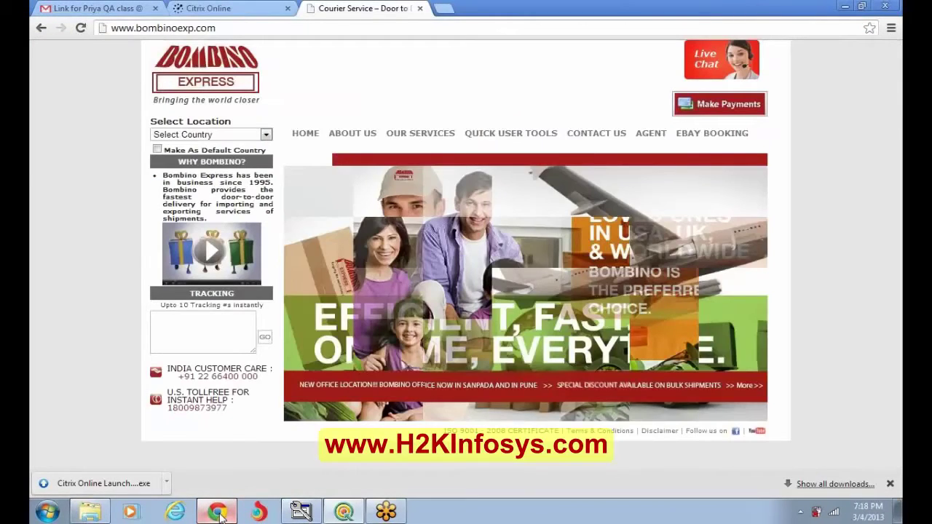
mouse_move(420, 133)
click(367, 145)
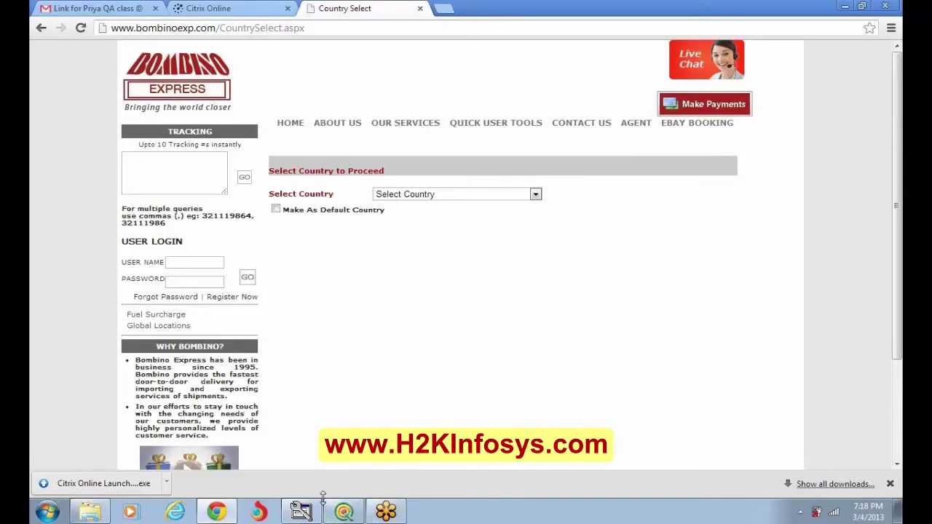
mouse_move(373, 514)
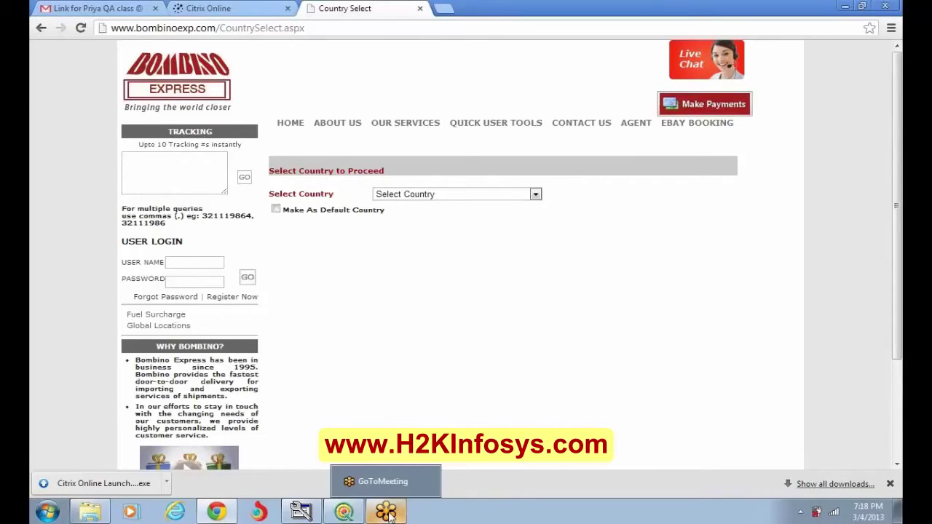
click(343, 481)
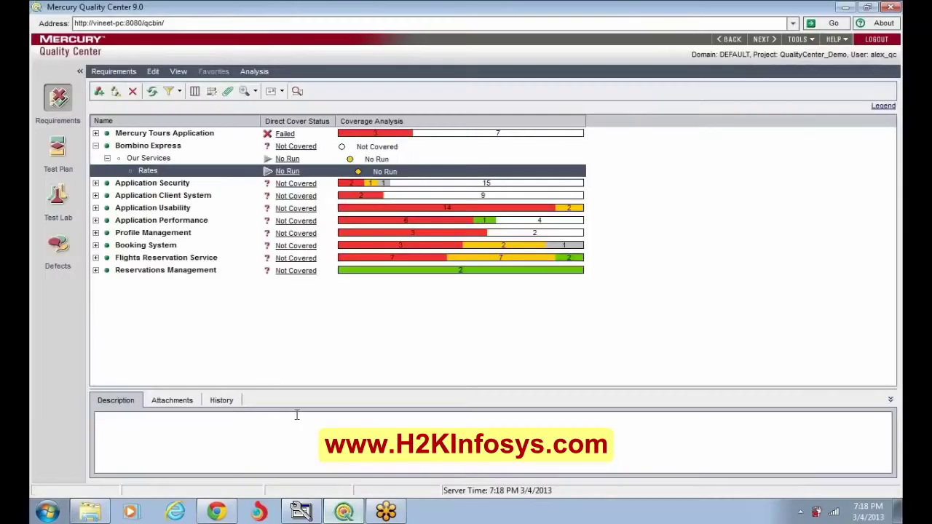
Give the Rates requirement the description "Select Country to calculate Rates for International or Domestic" and save its details.
click(156, 171)
double_click(156, 171)
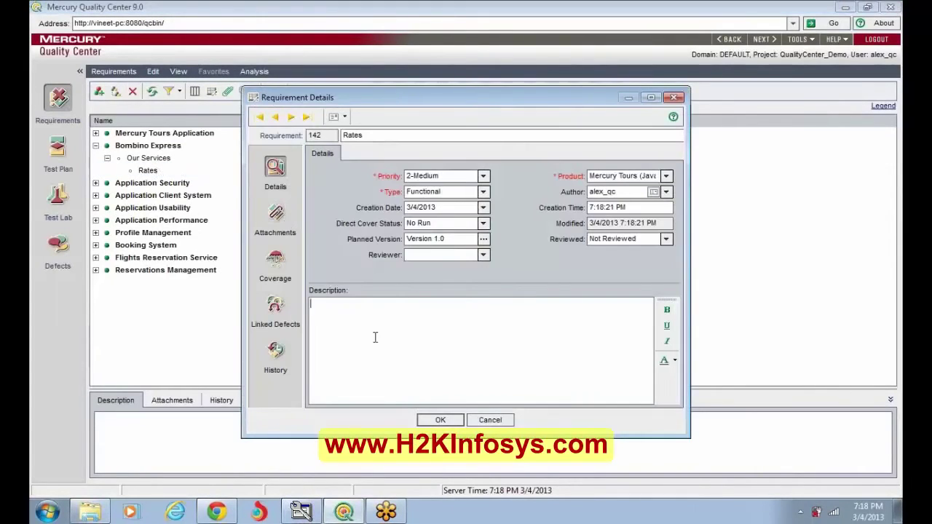
click(375, 337)
text(He)
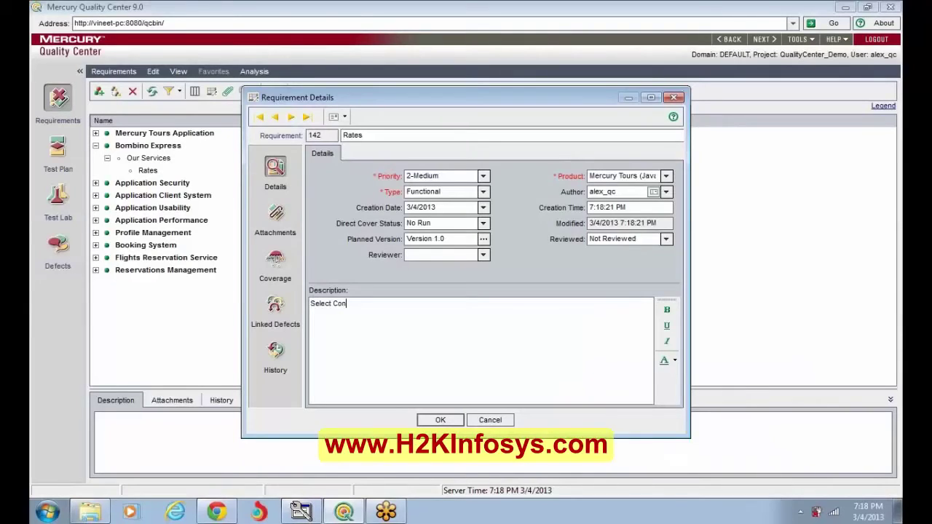
text(ntr)
text(y to calculate Rateds)
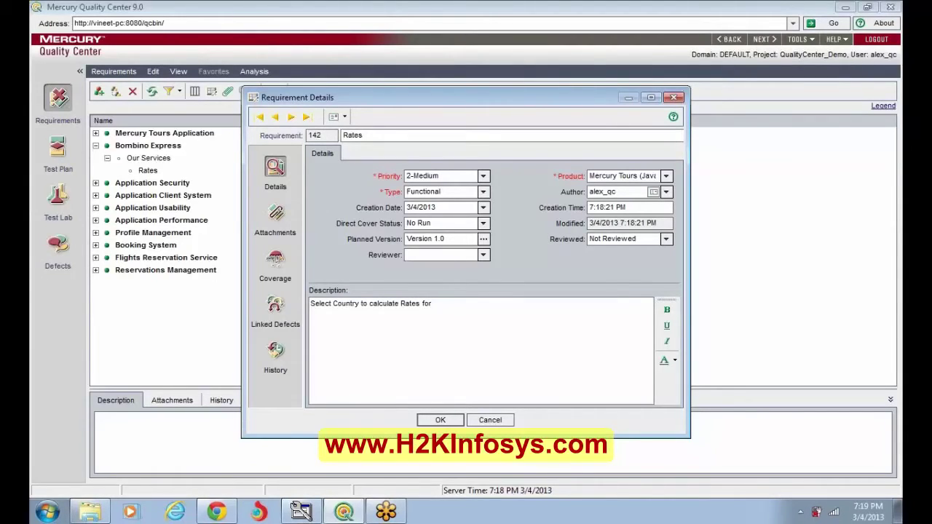
text(ternational or Domestic)
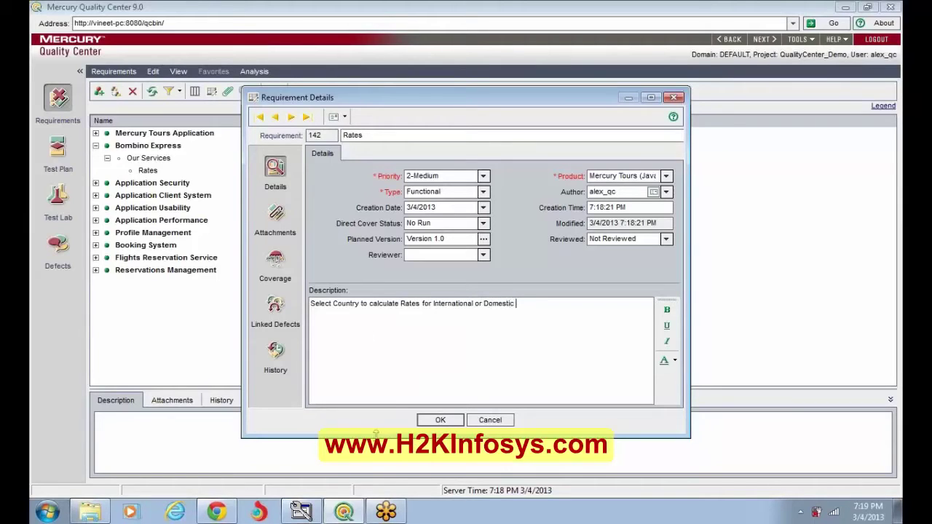
click(441, 420)
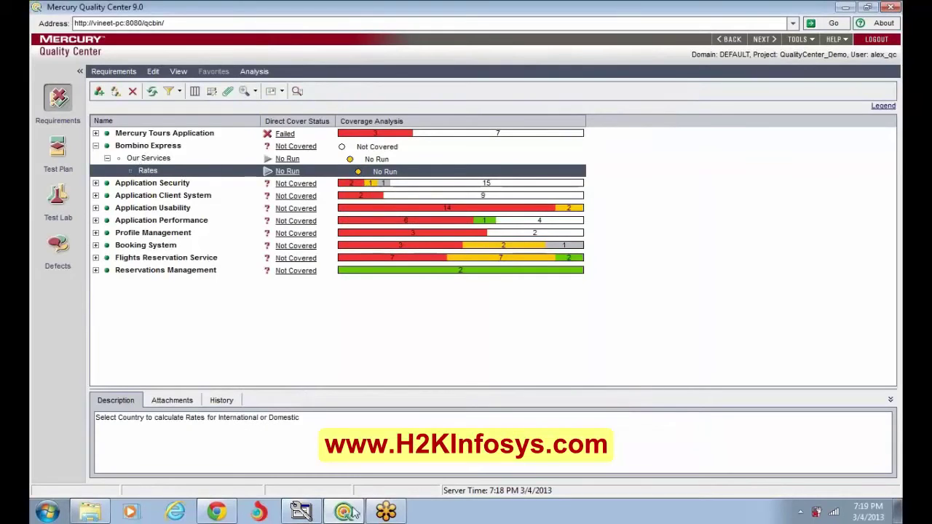
Switch to Chrome to view the Currency Converter page under Quick User Tools on the Bombino site, then return to Quality Center.
click(218, 513)
mouse_move(405, 126)
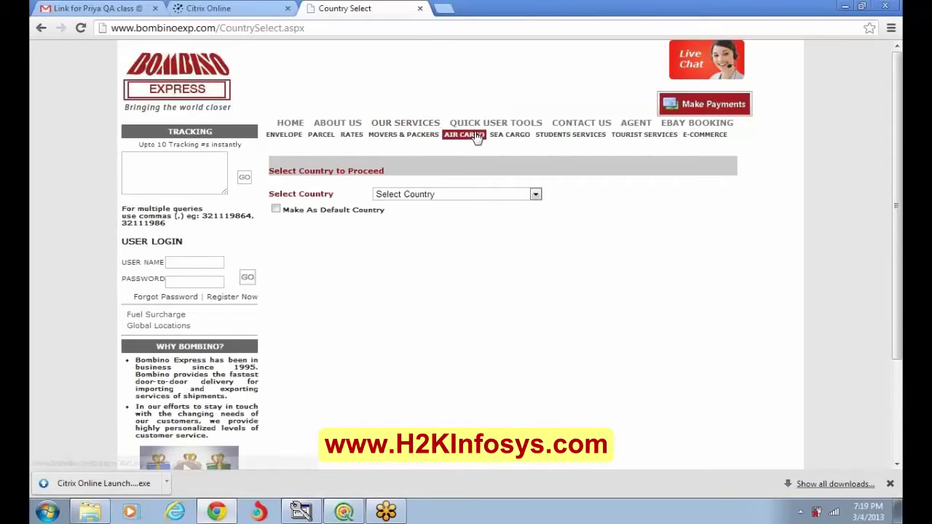
mouse_move(476, 122)
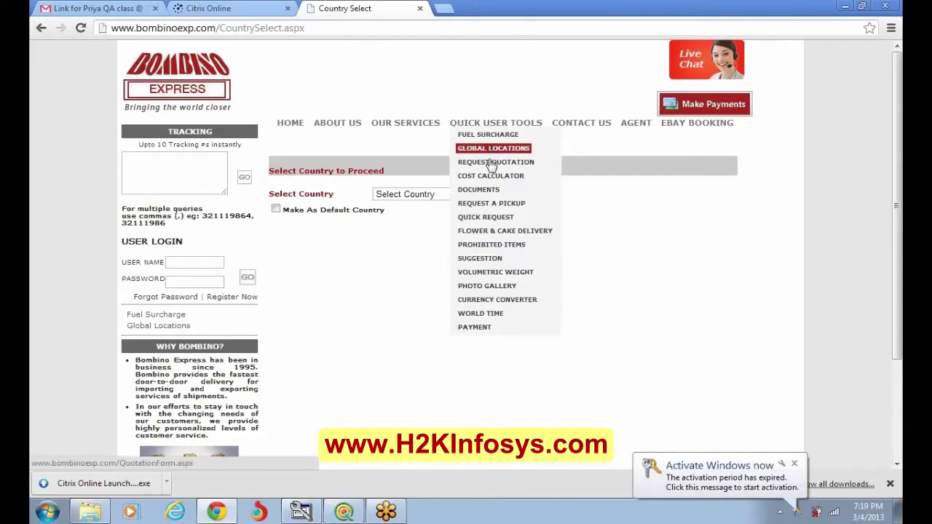
click(503, 302)
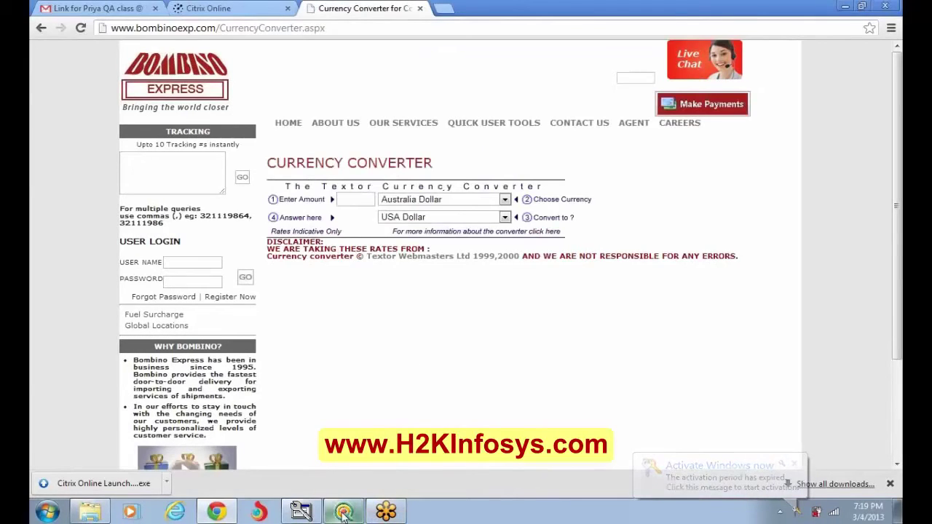
click(344, 513)
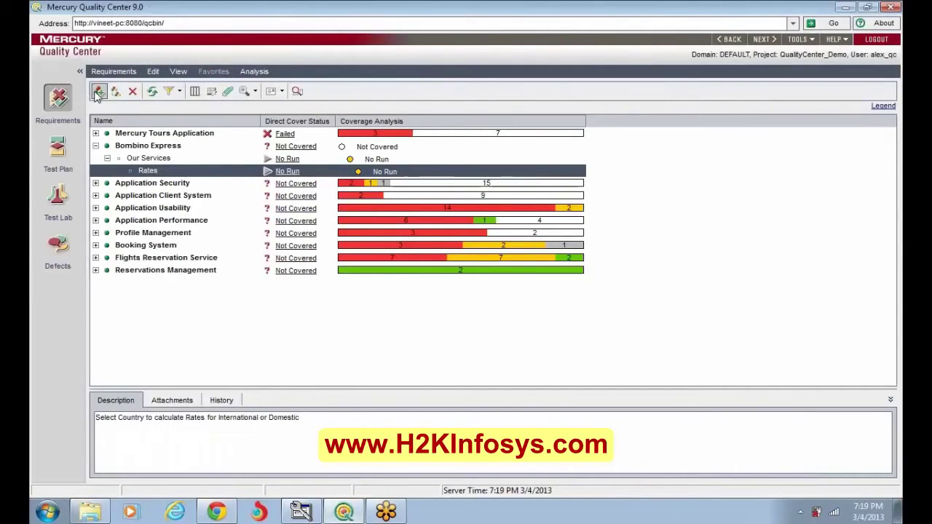
Start a new child requirement under Bombino Express and name it Quick User Tools.
click(95, 146)
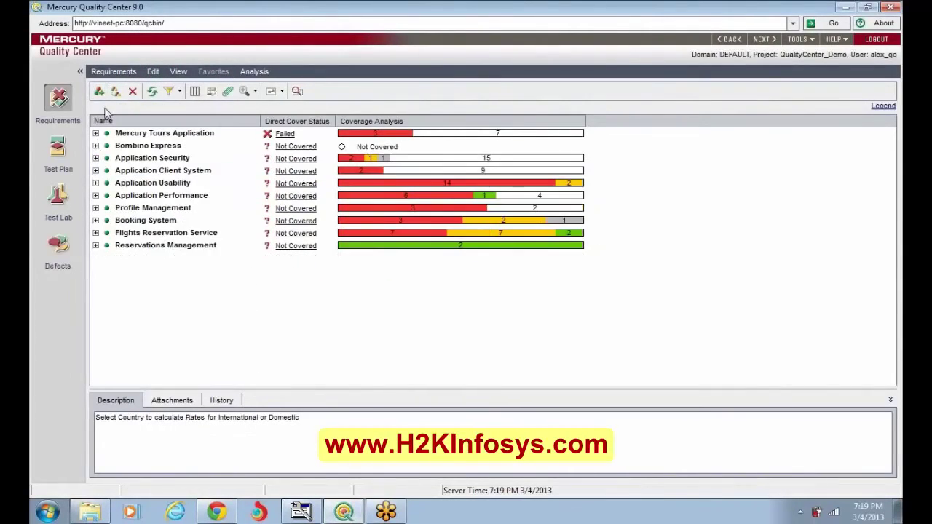
click(108, 148)
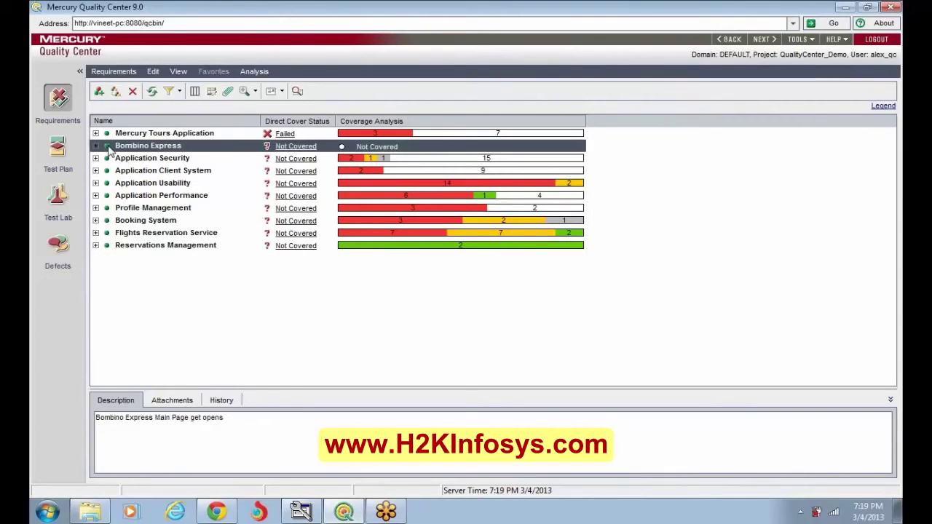
click(95, 145)
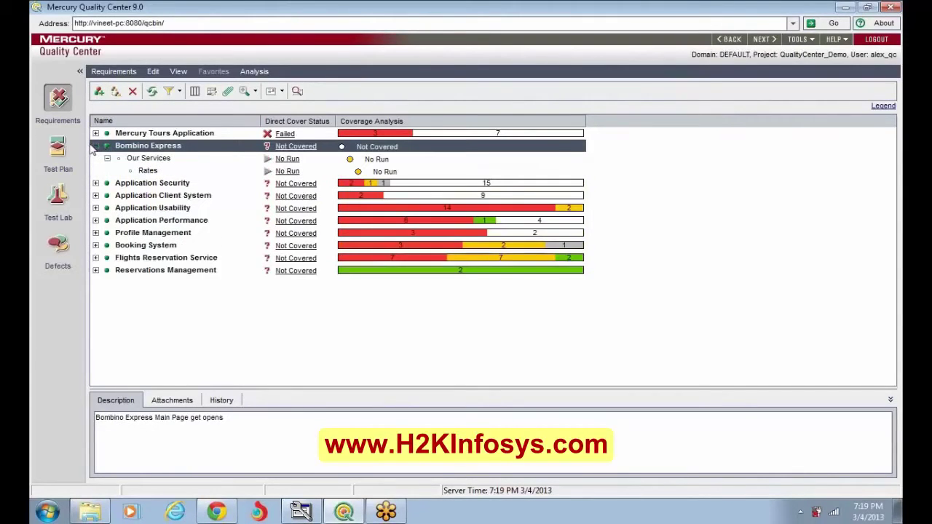
click(107, 158)
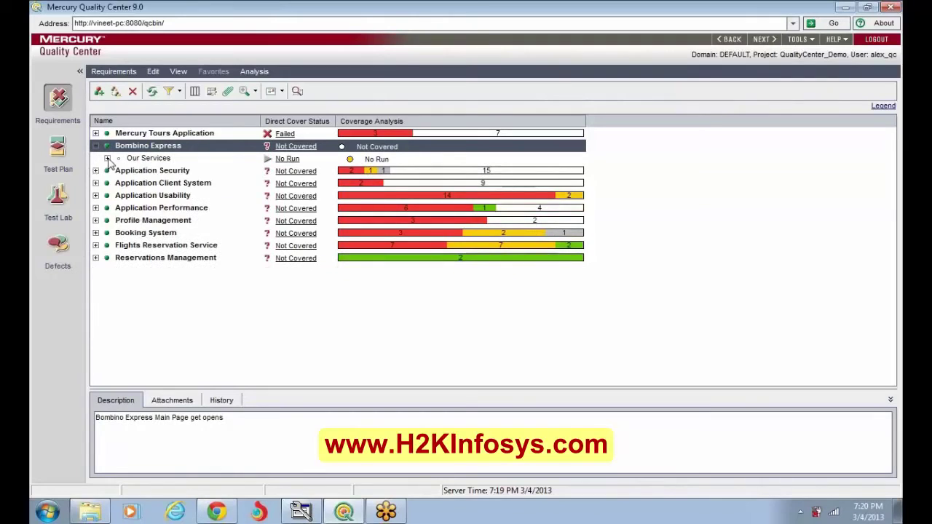
click(117, 92)
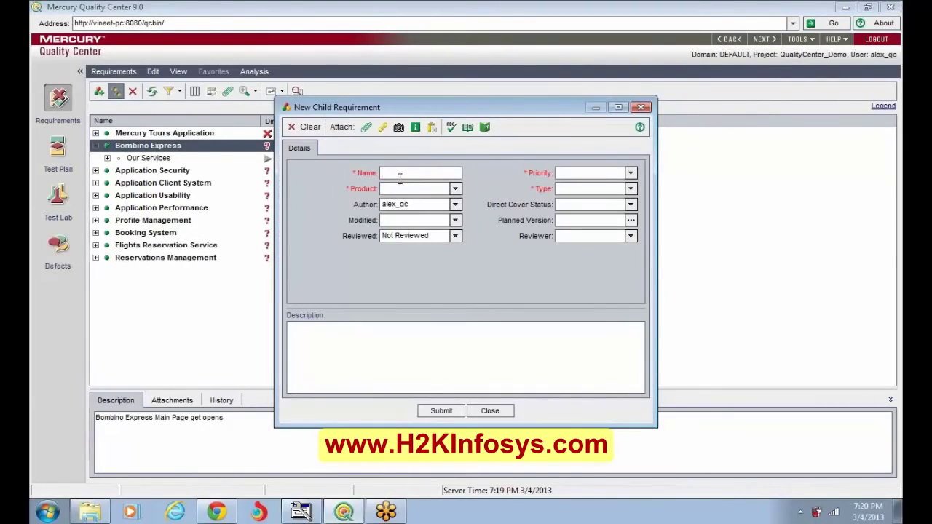
text(Quick User Tools)
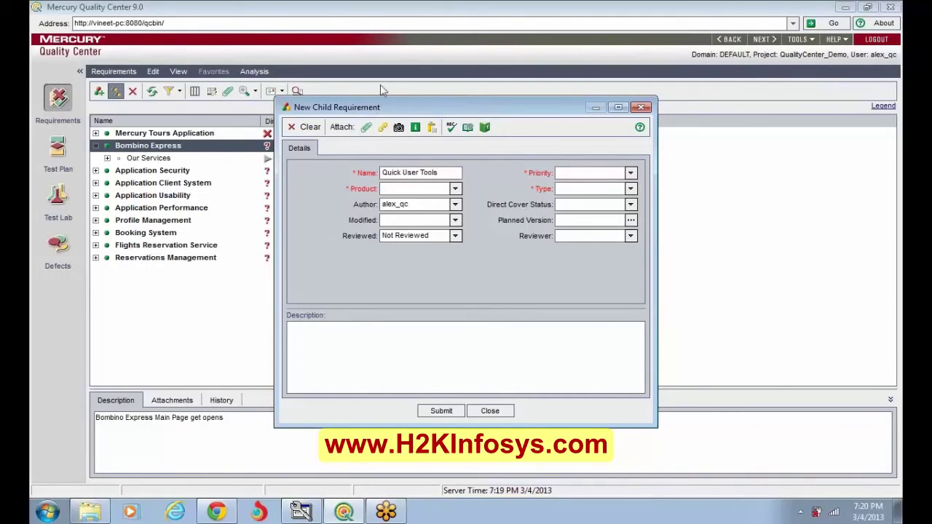
Set the Quick User Tools requirement's product to Mercury Tours (HTML Edition) and its modified date to 3/4/2013, keeping it Not Reviewed.
click(455, 189)
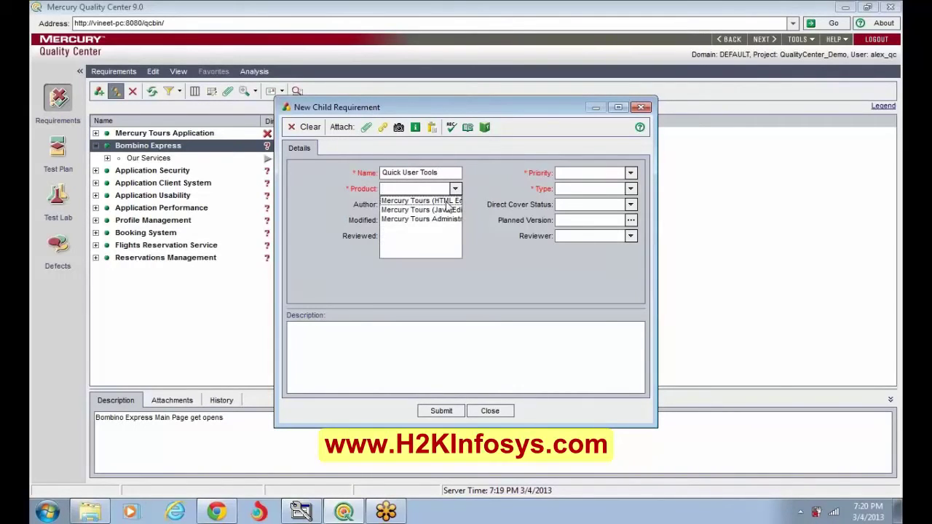
click(447, 202)
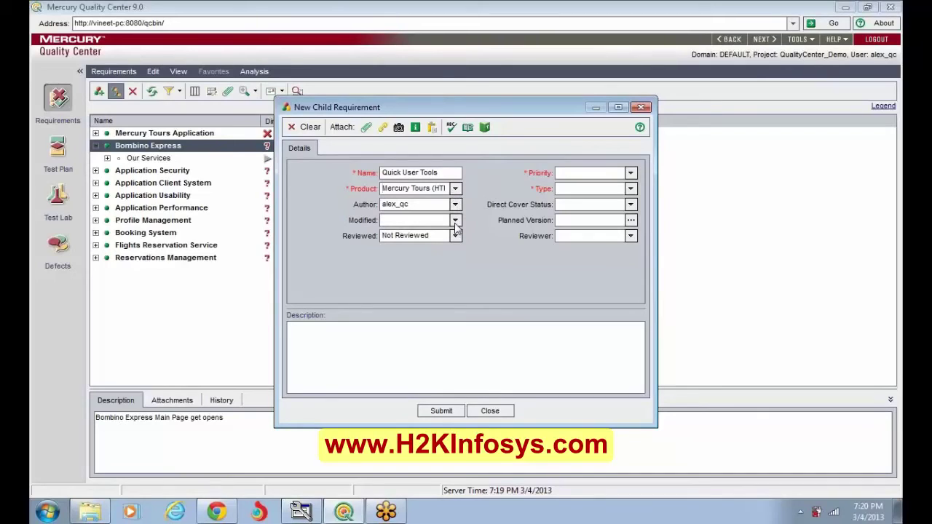
click(455, 222)
click(408, 277)
click(454, 236)
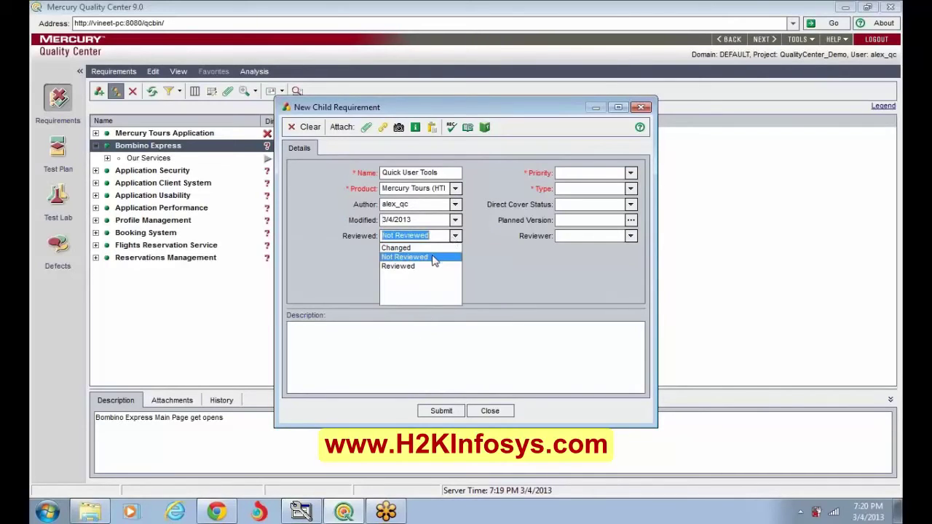
click(446, 235)
Set the Quick User Tools requirement's priority to 2-Medium and its type to Functional.
click(631, 177)
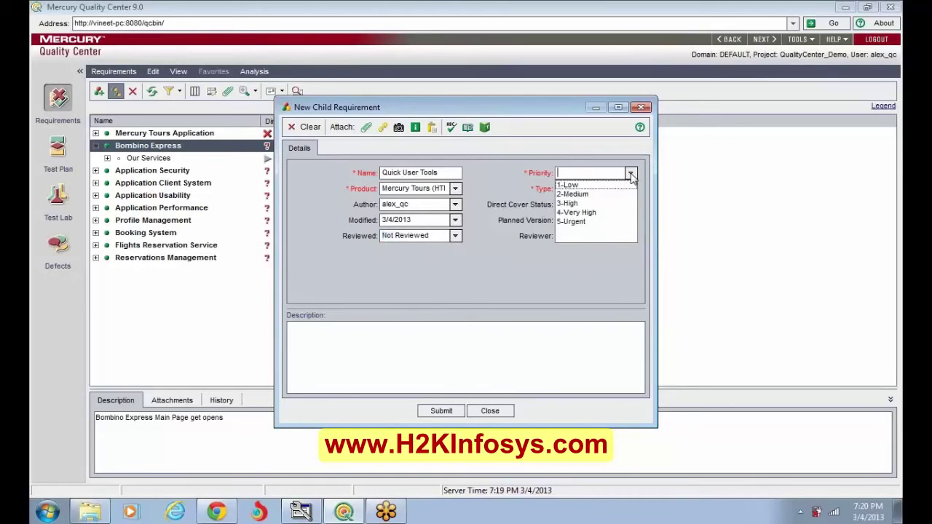
click(573, 201)
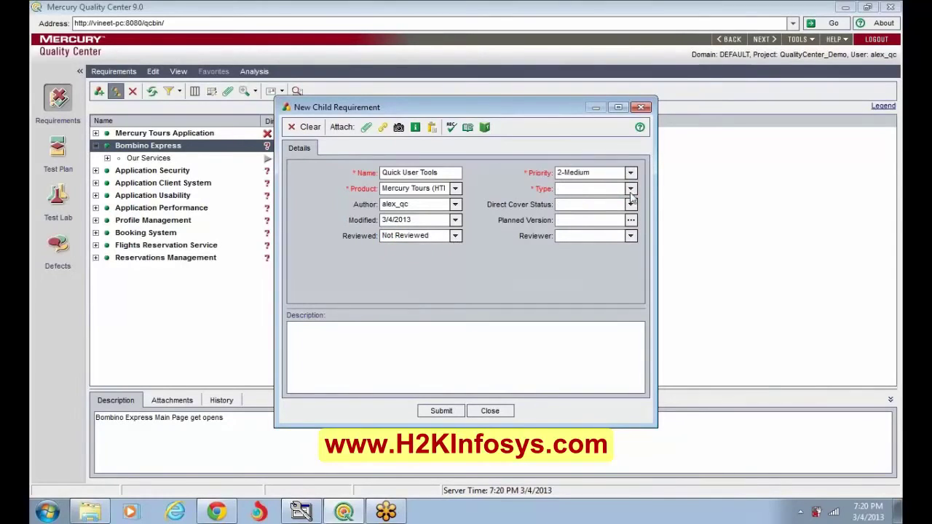
click(630, 188)
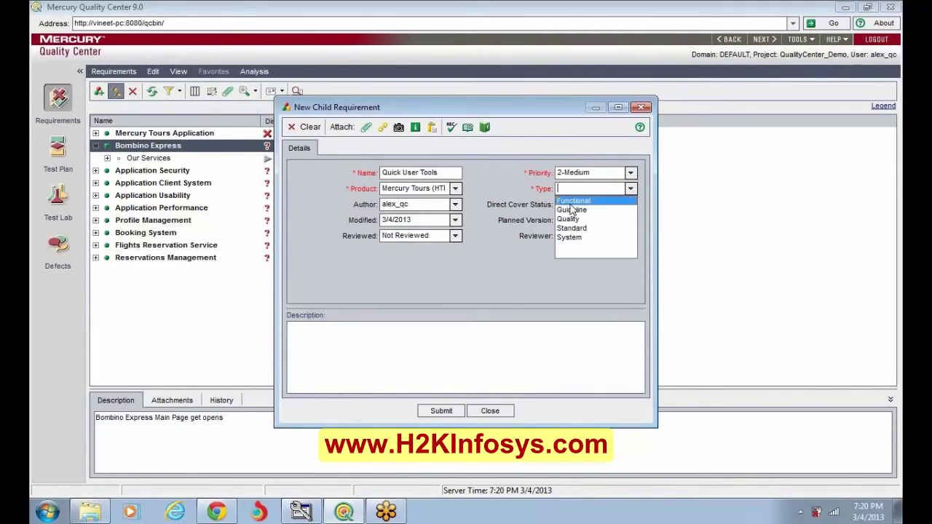
click(573, 201)
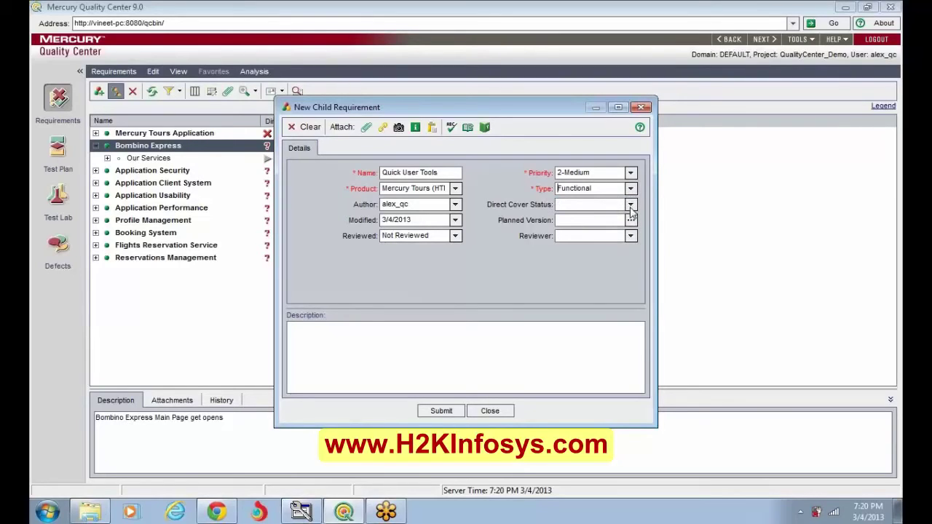
Set the direct cover status of the Quick User Tools requirement to N/A.
click(631, 205)
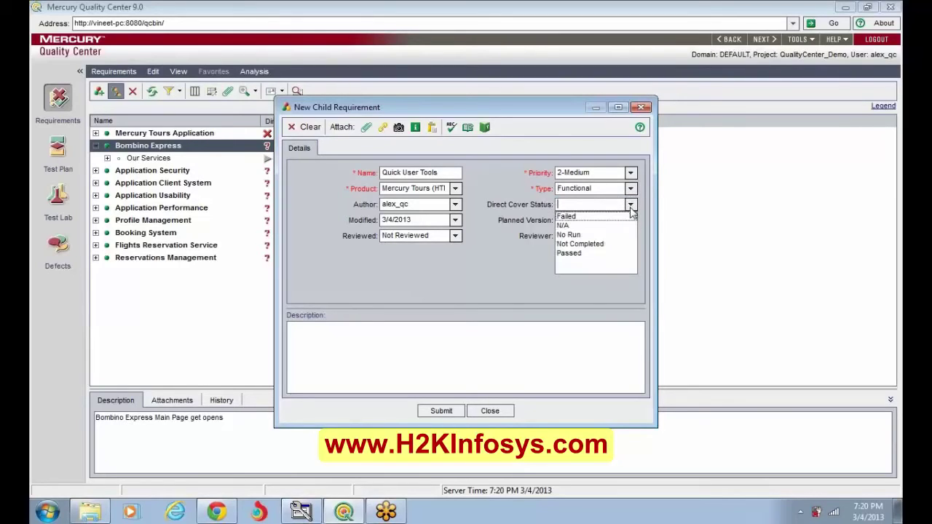
click(573, 235)
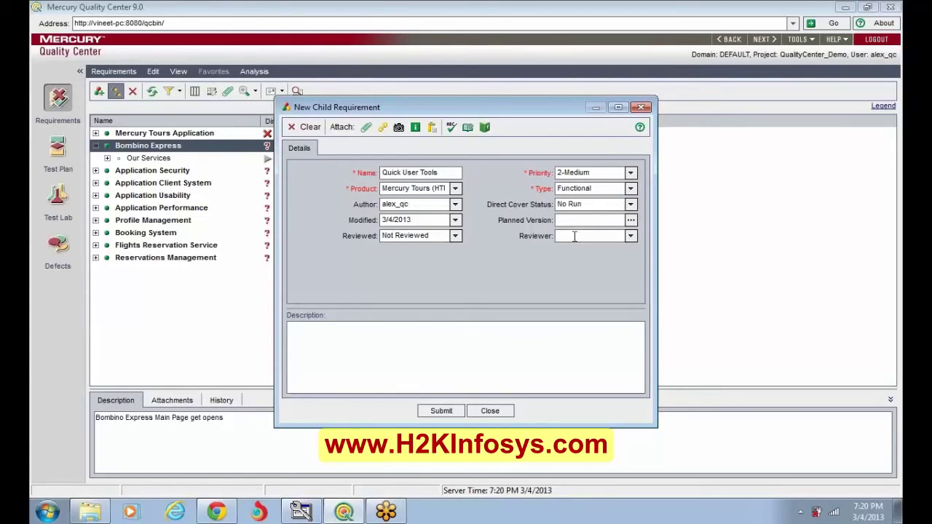
click(631, 205)
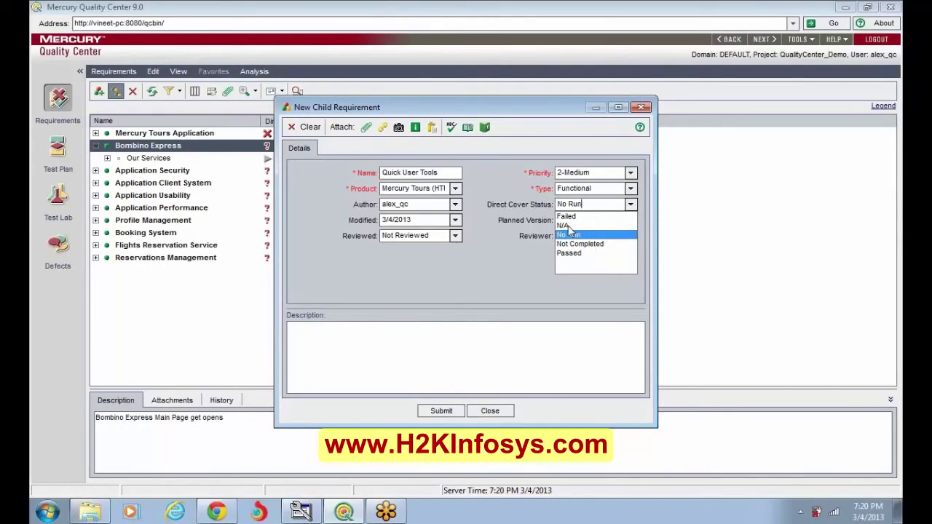
click(567, 225)
click(630, 206)
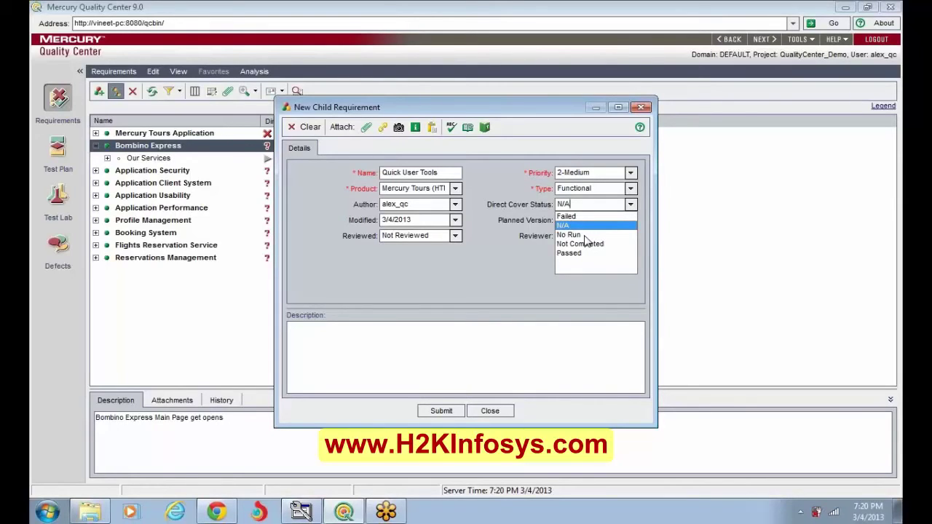
click(501, 279)
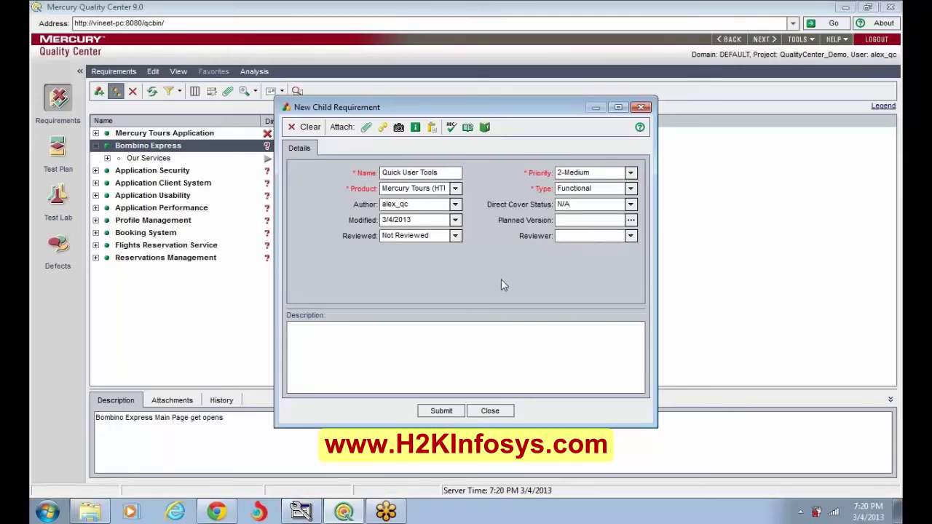
Set the Quick User Tools requirement's planned version to Version 1.0 under HTML Edition Versions and assign the logged-in user's account as reviewer.
click(632, 220)
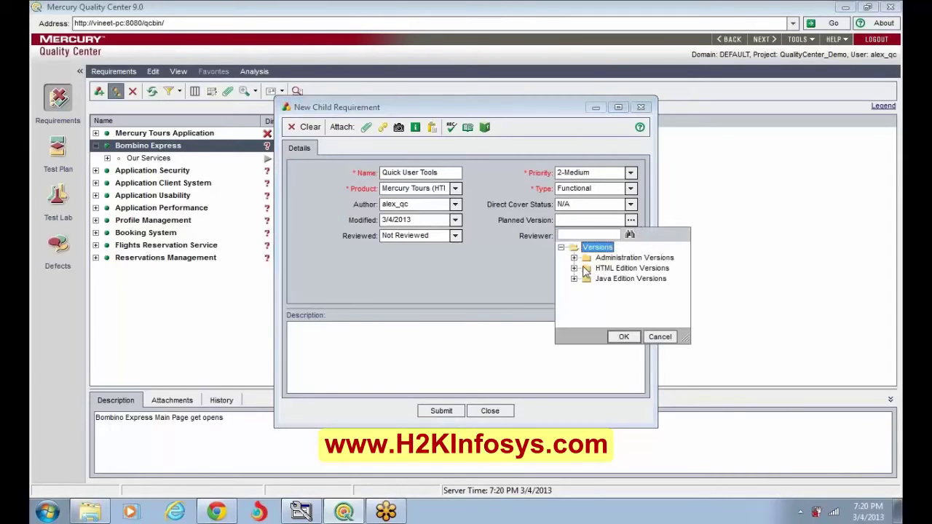
click(574, 269)
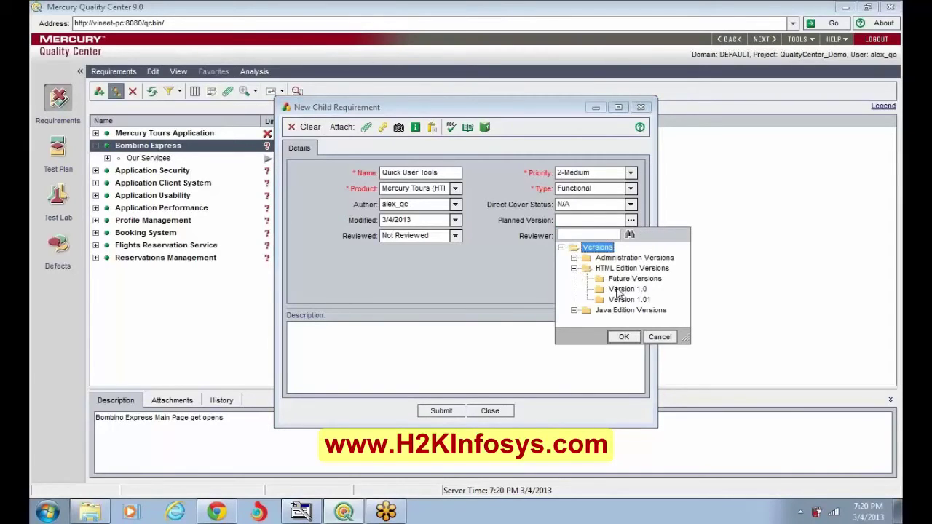
click(619, 289)
click(624, 337)
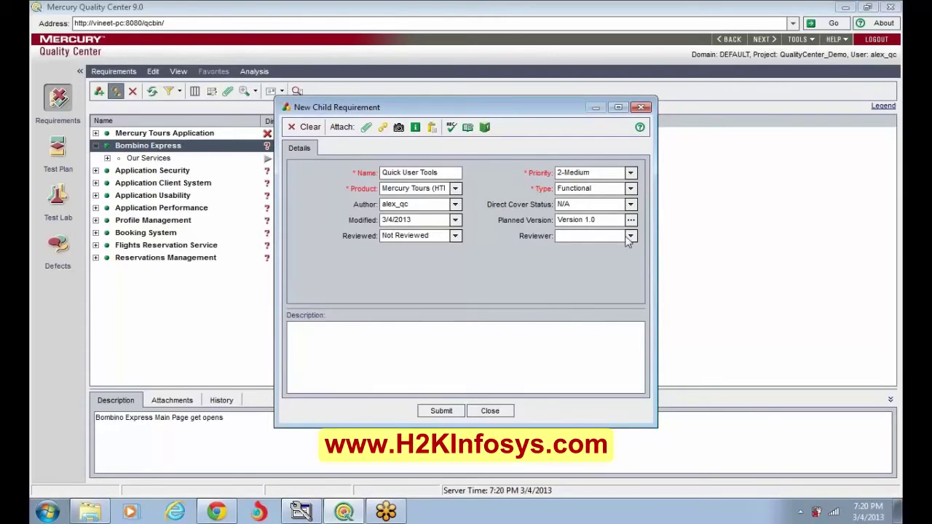
click(630, 237)
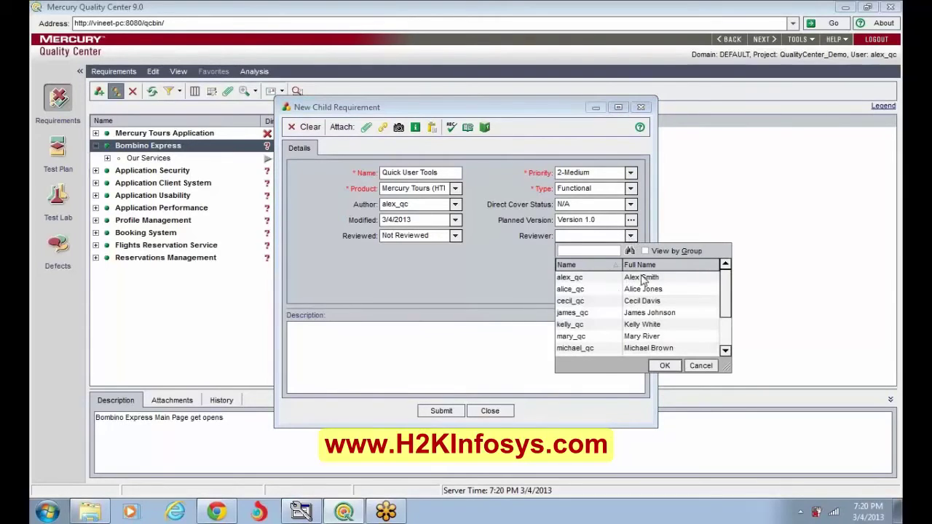
click(643, 279)
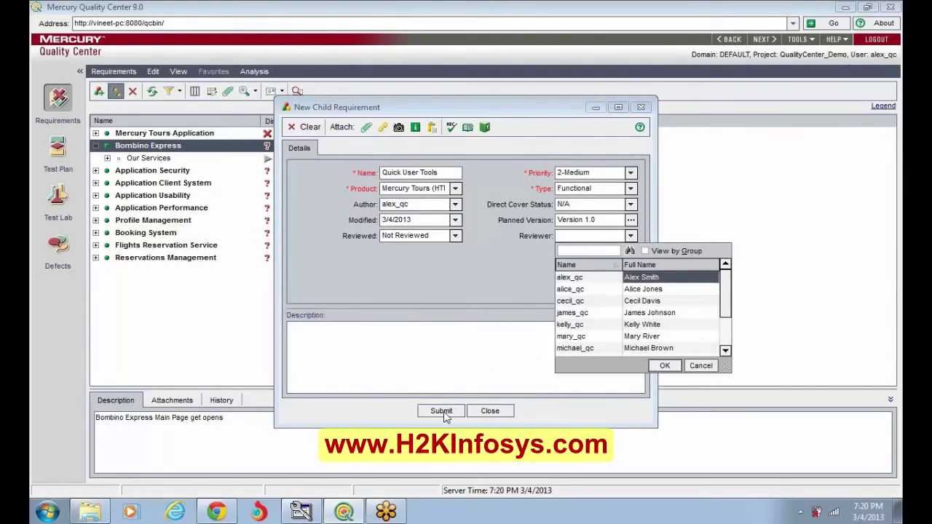
click(658, 371)
Describe the Quick User Tools requirement as "Open Quick User tools Page", submit it, and expand Our Services in the requirements tree.
click(347, 351)
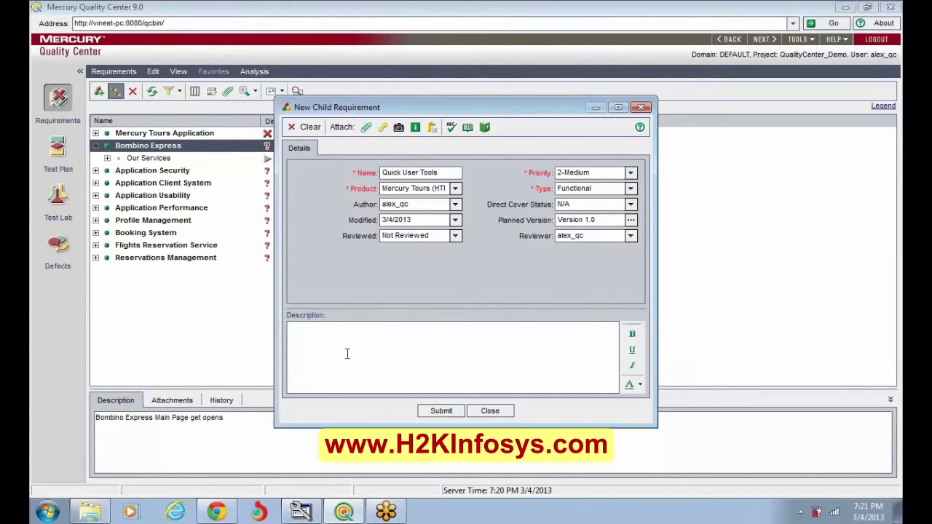
text(Open Quick User tools Page)
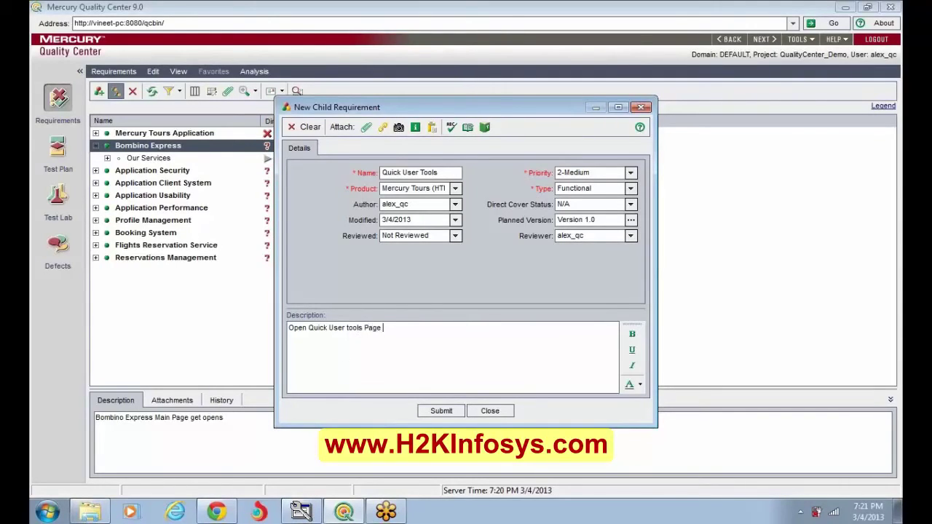
click(437, 412)
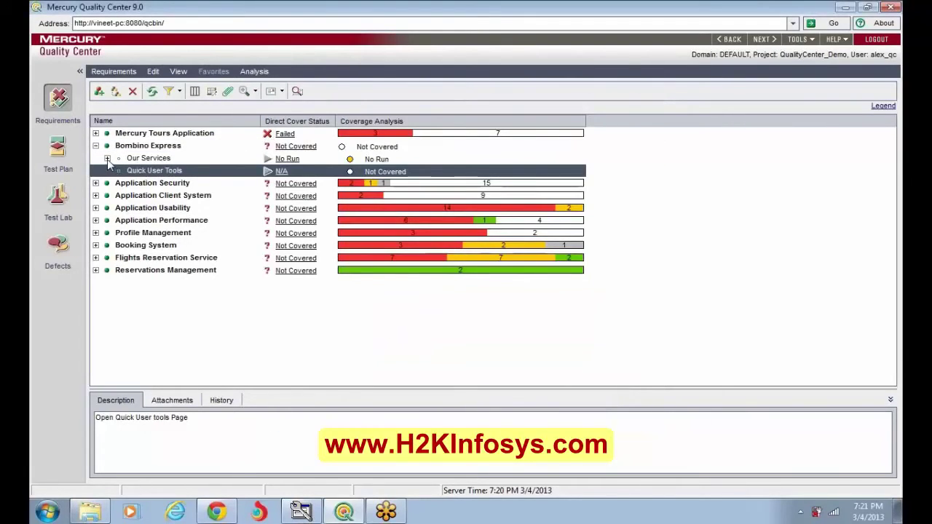
click(107, 159)
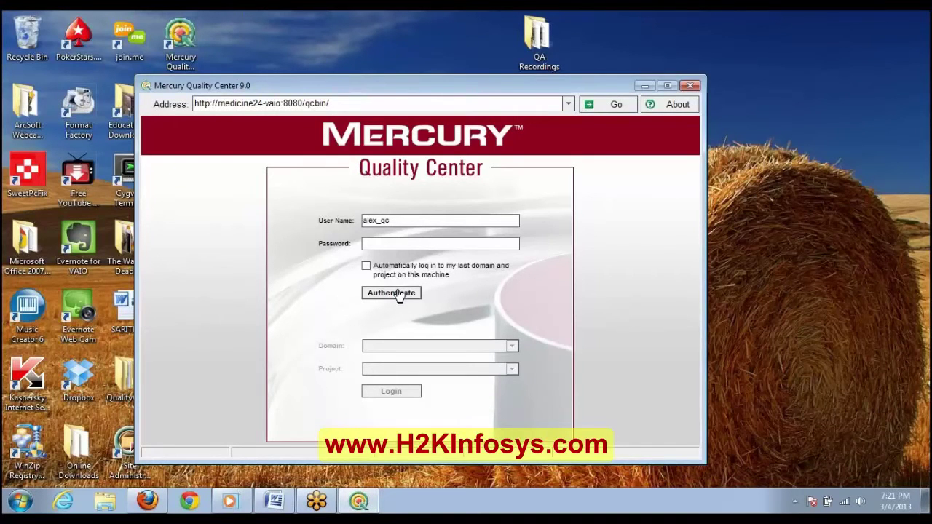
Try to authenticate the Quality Center login on the other computer and force the hung program to close.
click(397, 293)
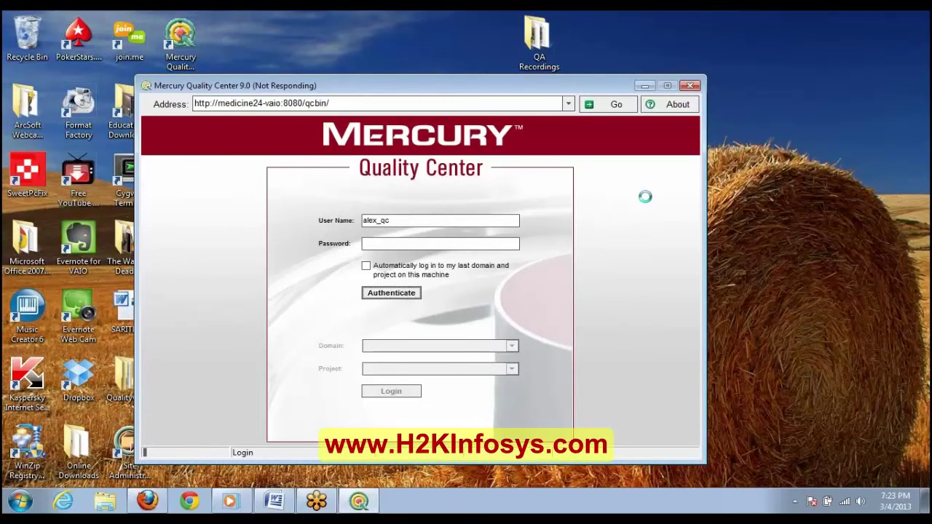
click(693, 86)
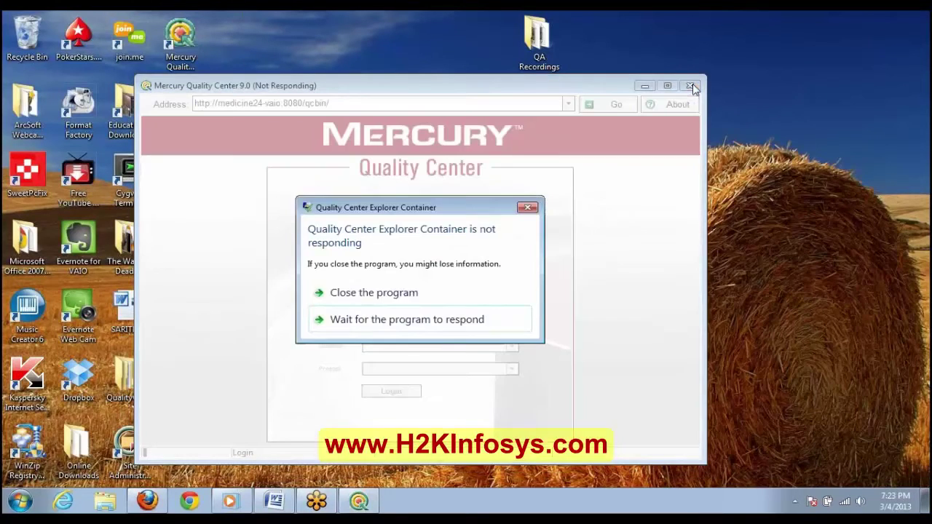
click(422, 295)
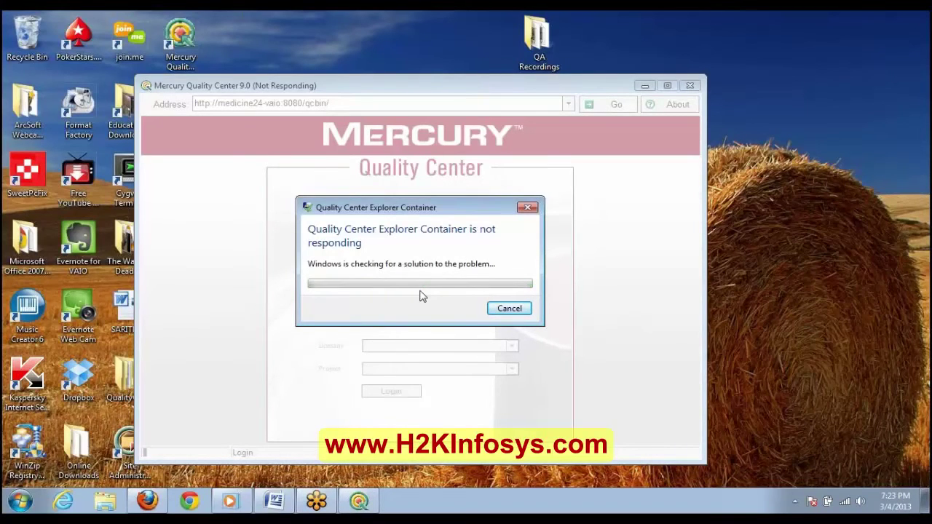
key(XF86AudioLowerVolume)
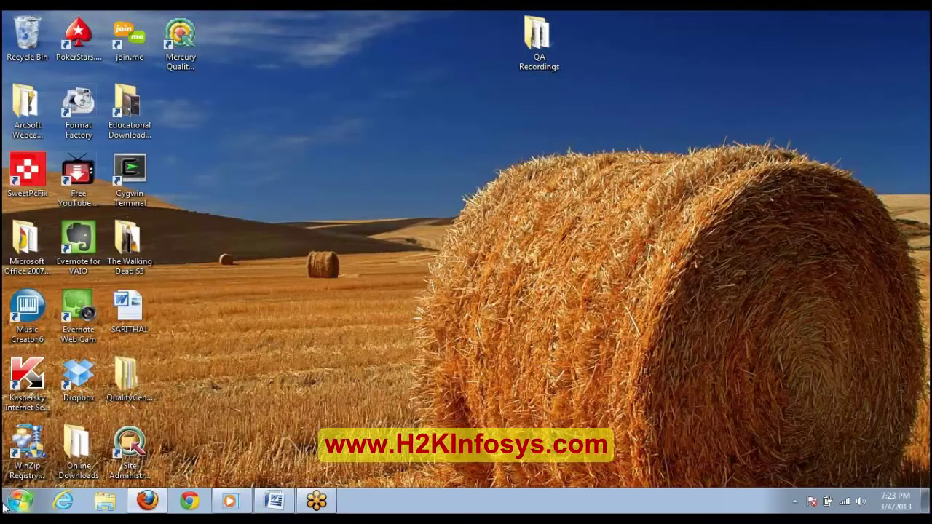
Try to relaunch QCExplorer for a new server connection.
click(21, 501)
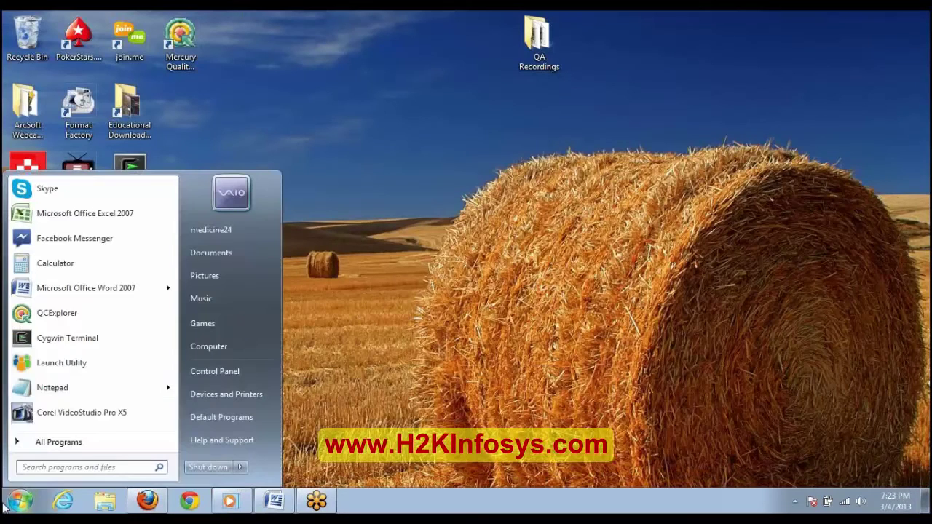
click(98, 314)
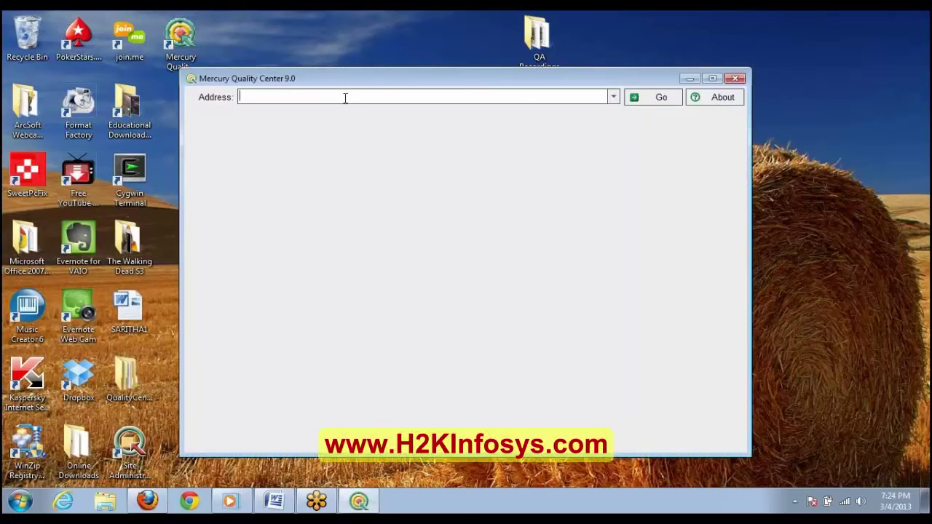
right_click(345, 98)
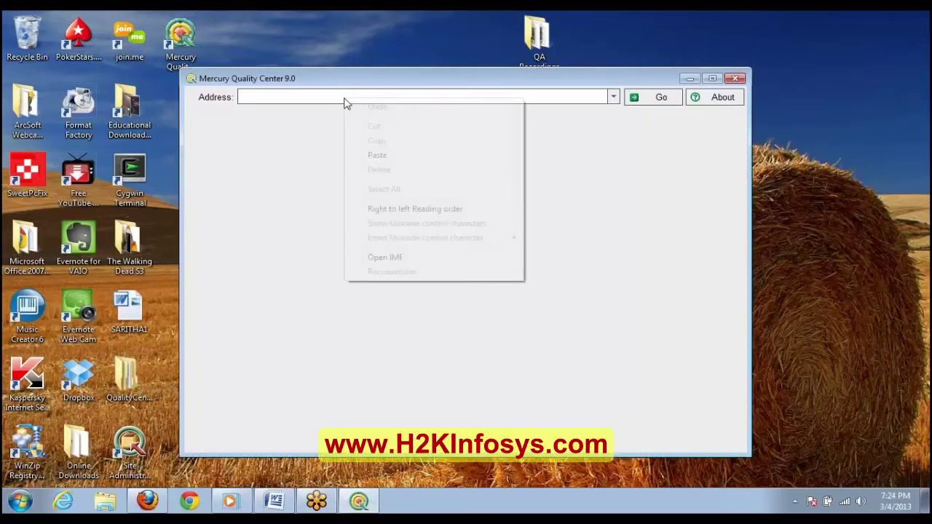
click(327, 121)
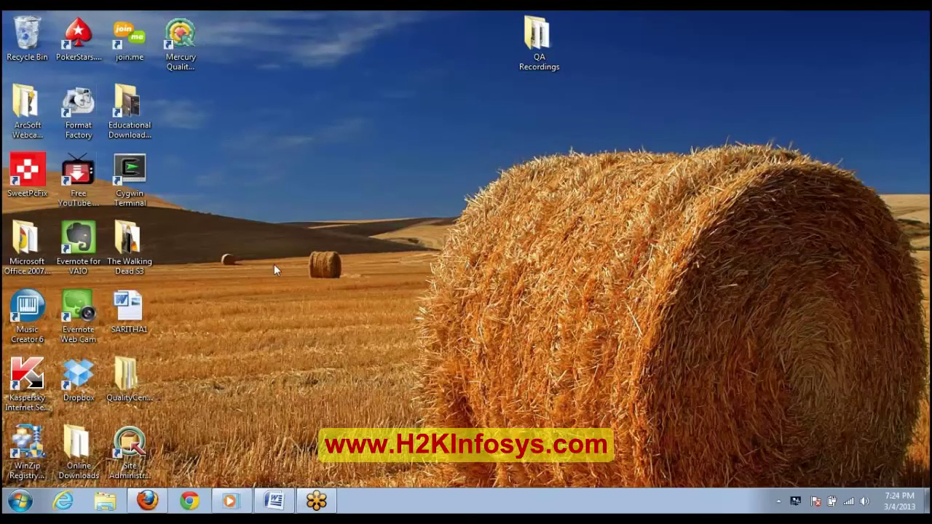
Open the Quality Center start page in Firefox and go through its Add-Ins Page to More Mercury Quality Center Add-ins.
double_click(183, 36)
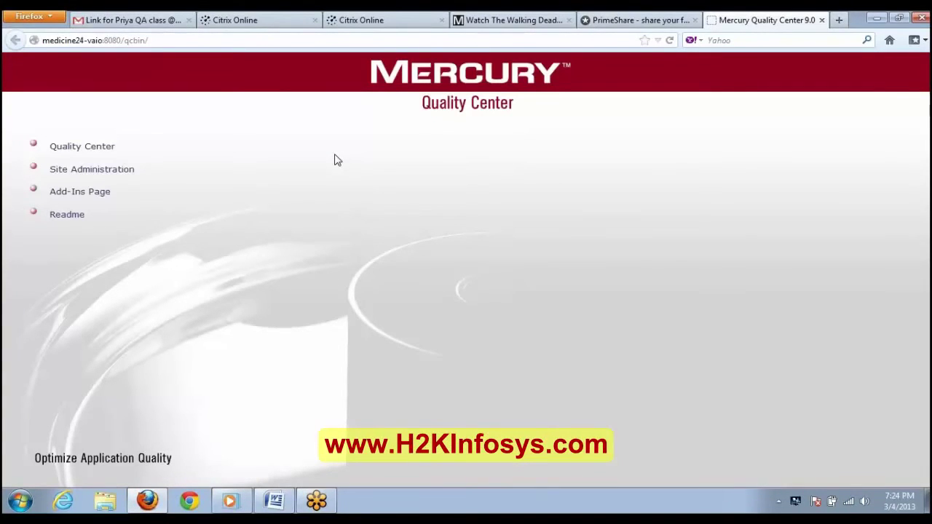
key(XF86AudioRaiseVolume)
click(102, 198)
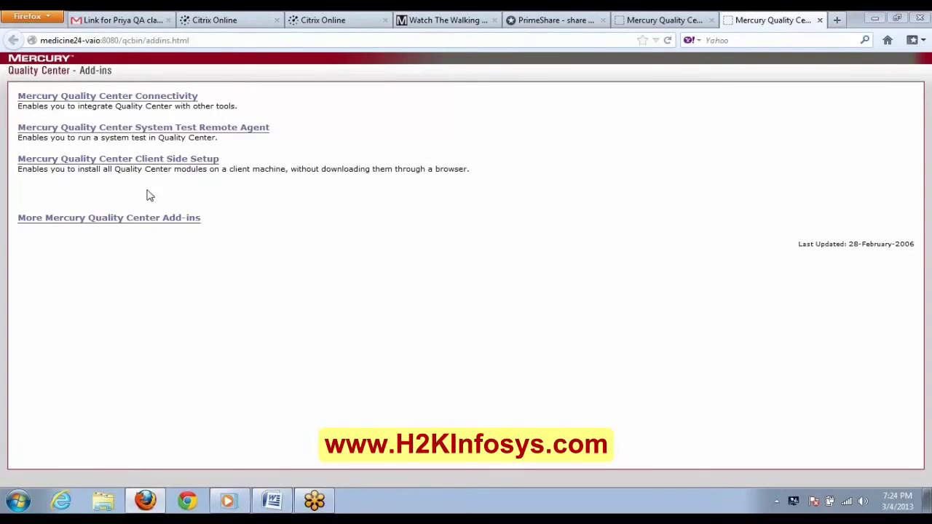
click(158, 220)
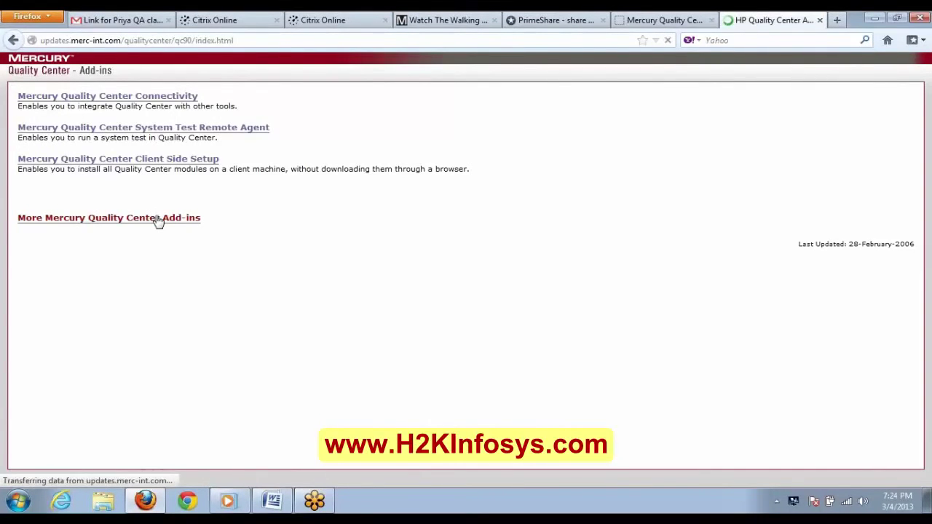
Open the Quality Center Explorer Add-in page and download the add-in for Mercury Quality Center 9.0, saving QCExplorerAddIn.exe.
scroll(303, 235, down, 2)
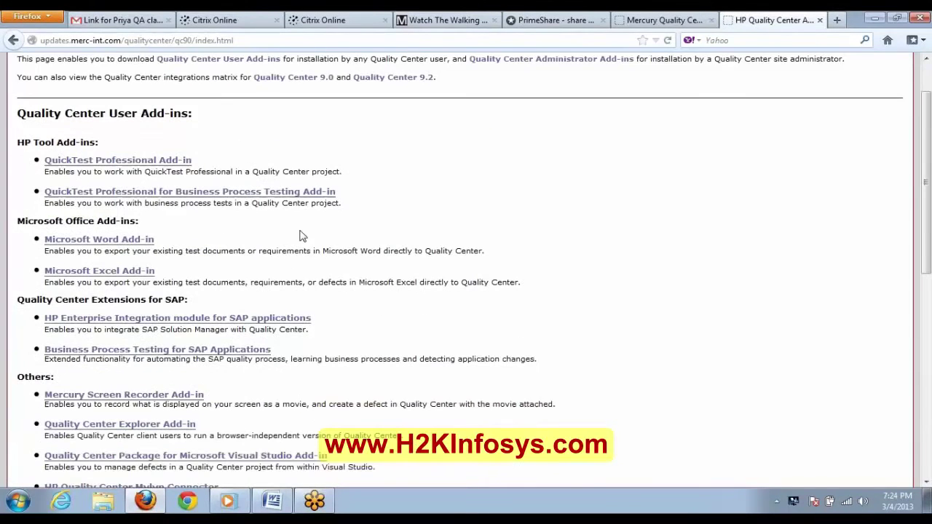
scroll(327, 235, down, 1)
scroll(355, 238, down, 1)
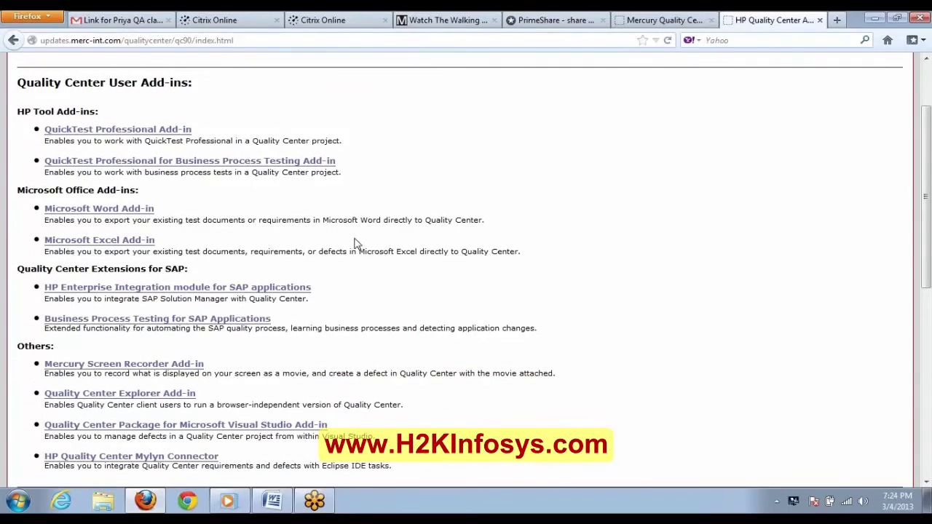
scroll(357, 243, down, 3)
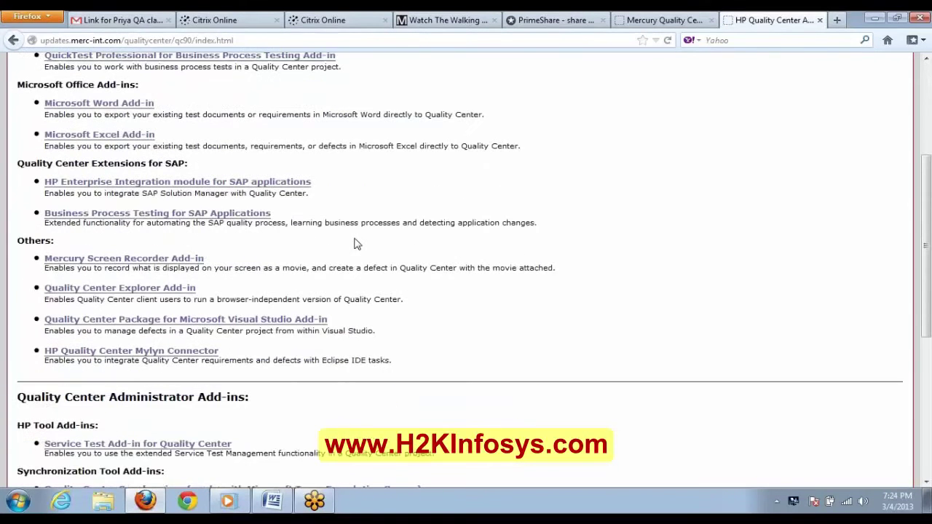
click(166, 287)
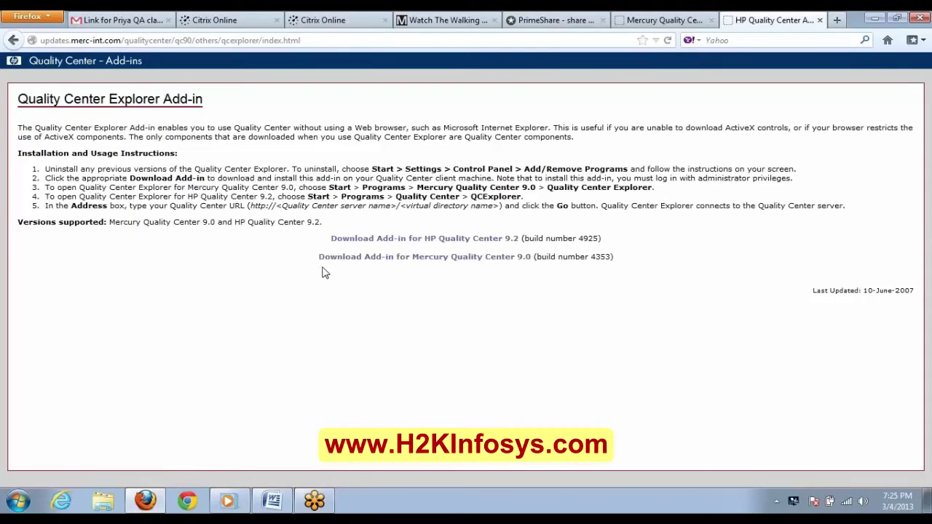
click(369, 261)
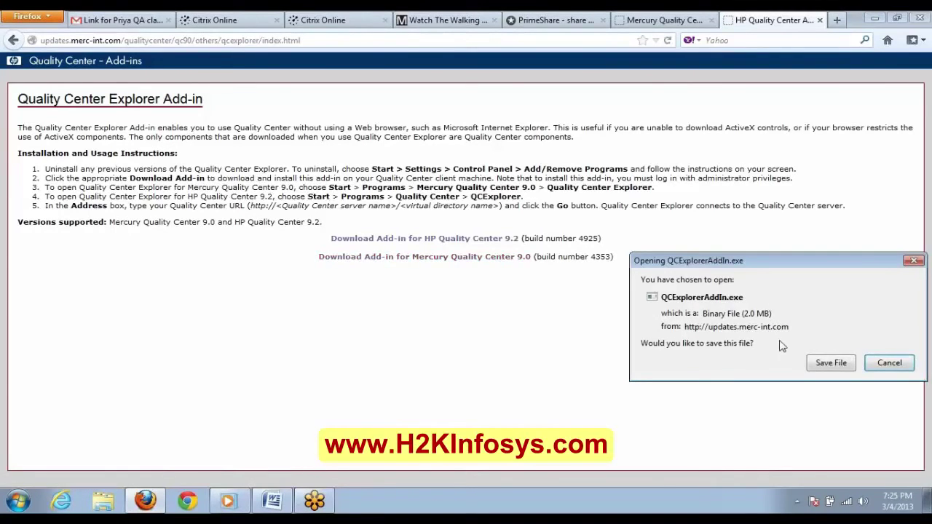
click(813, 361)
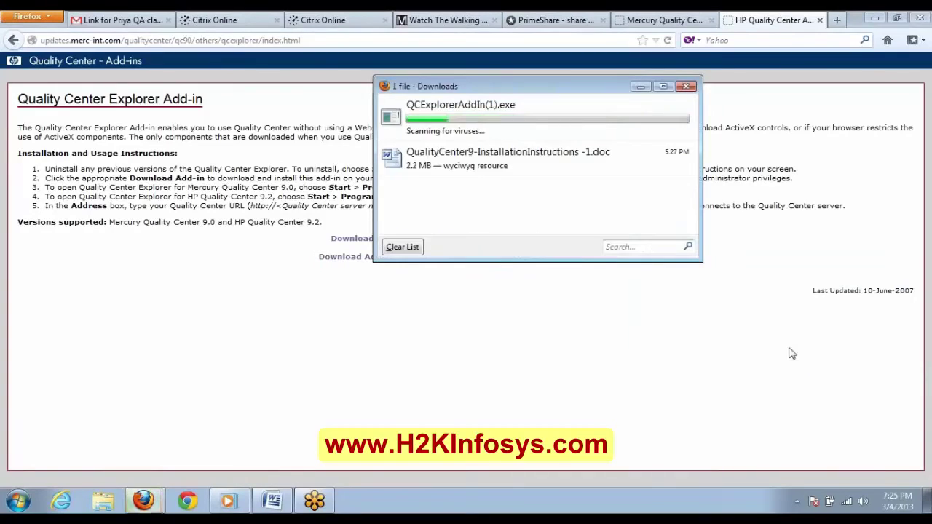
Run the downloaded QCExplorerAddIn(1).exe and completely remove the existing QCExplorer installation.
click(543, 115)
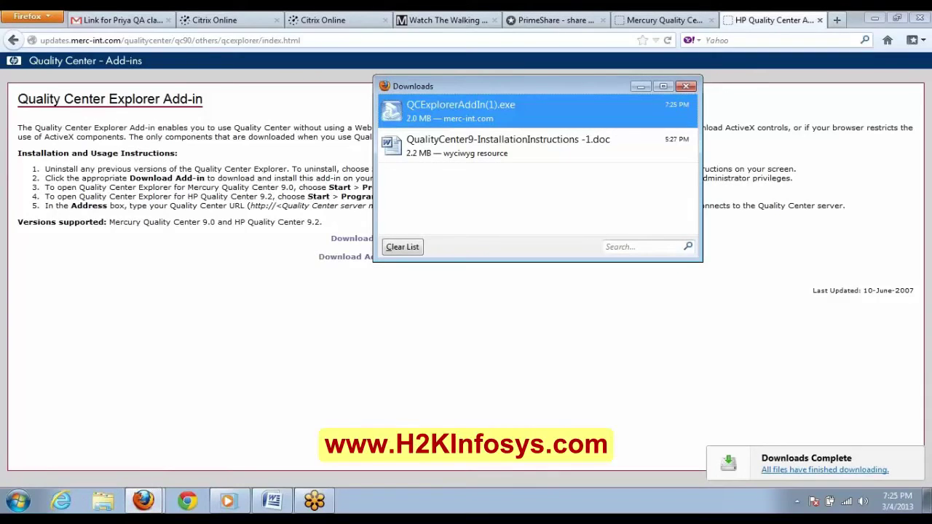
key(Return)
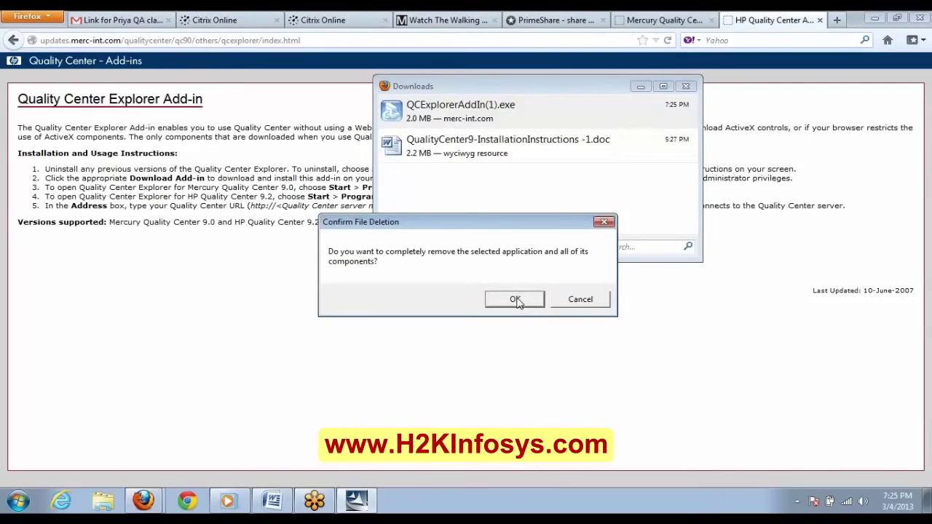
click(516, 301)
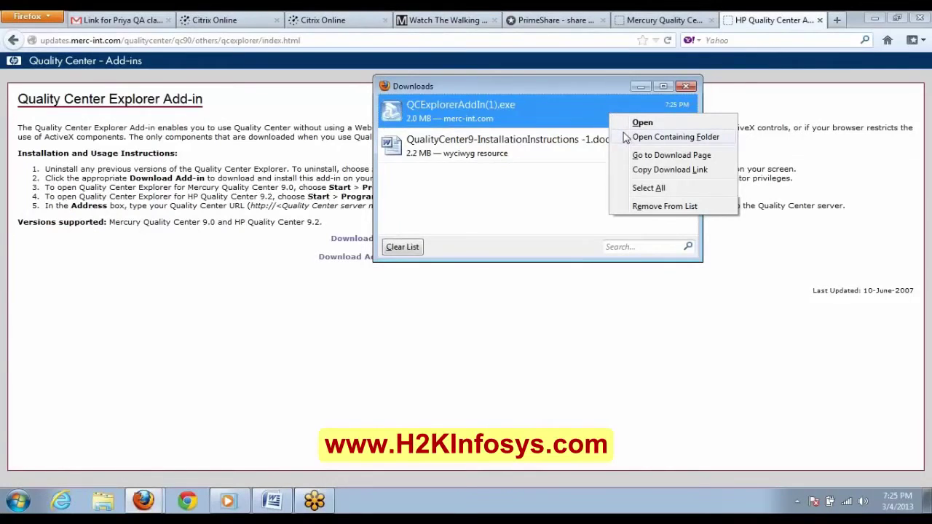
Run QCExplorerAddIn(1).exe again, install QCExplorer in the default Mercury Interactive\QCExplorer folder, and minimize the browser.
click(619, 124)
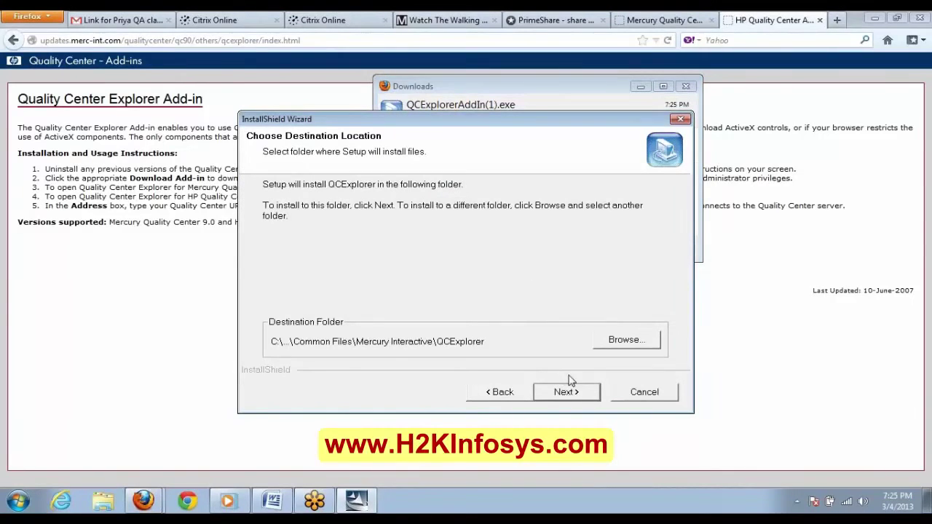
click(566, 391)
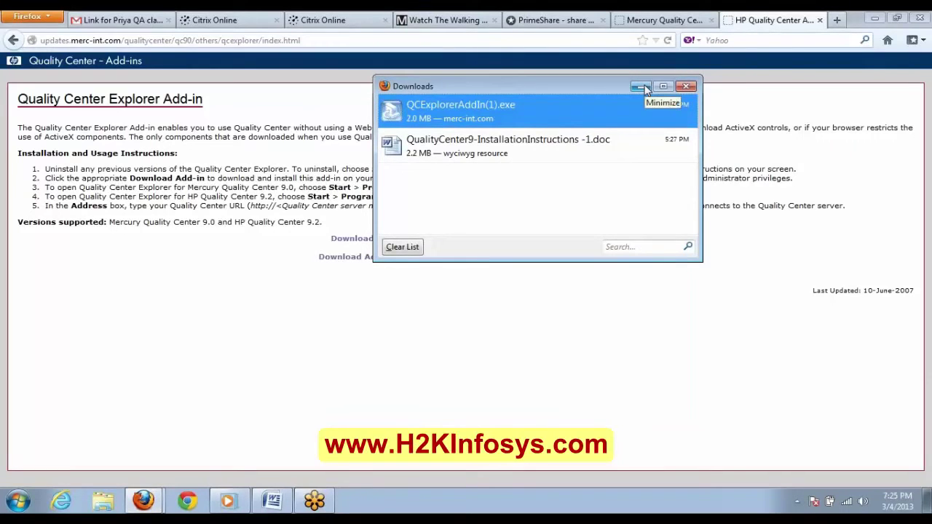
click(875, 20)
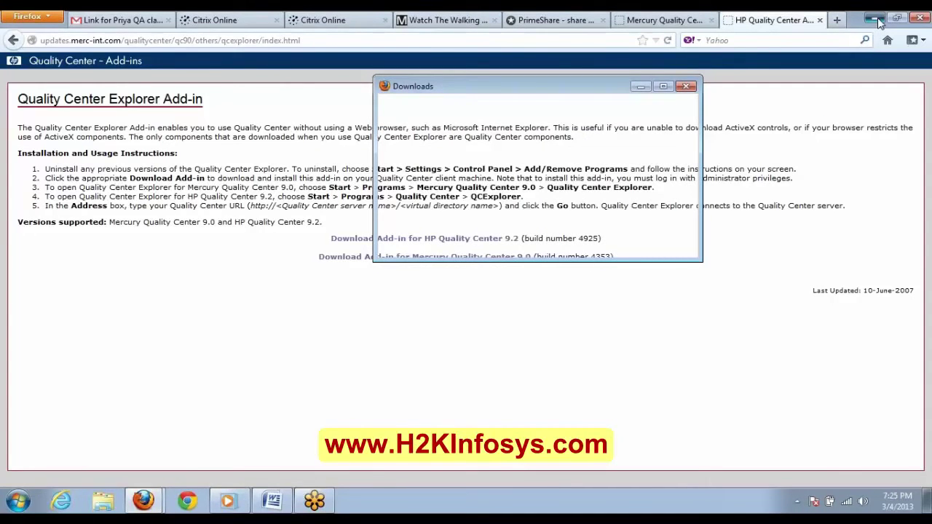
right_click(489, 114)
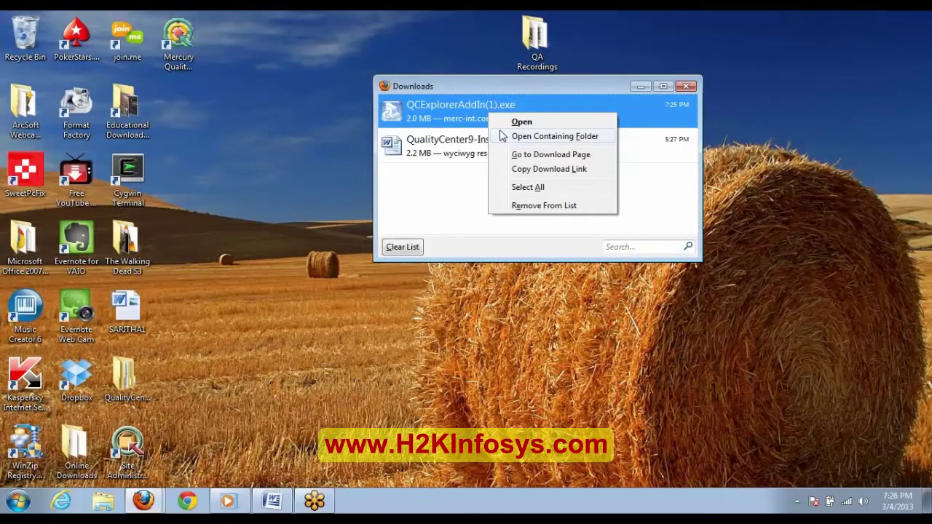
click(501, 136)
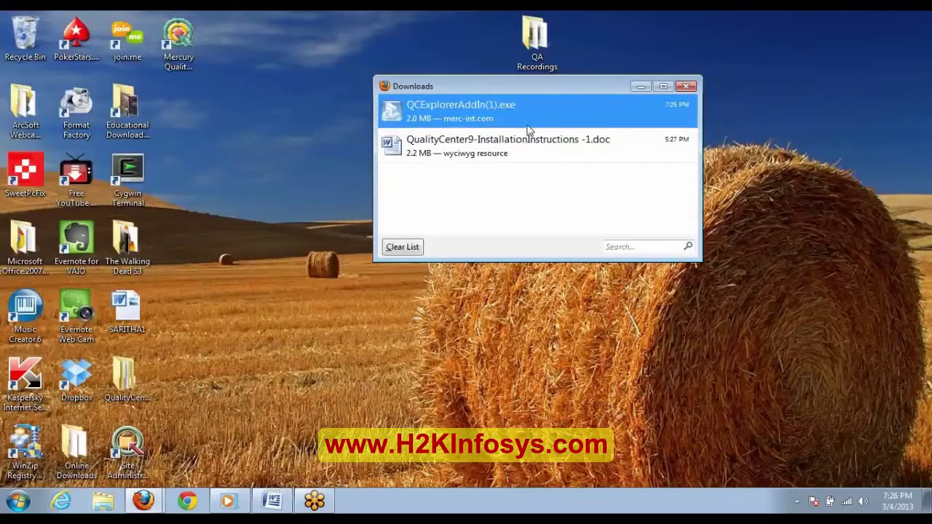
right_click(521, 112)
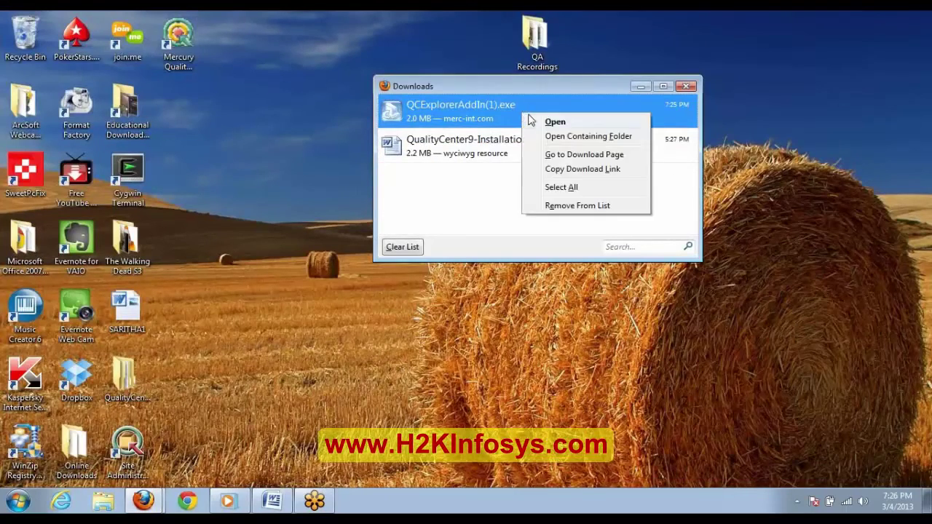
click(530, 121)
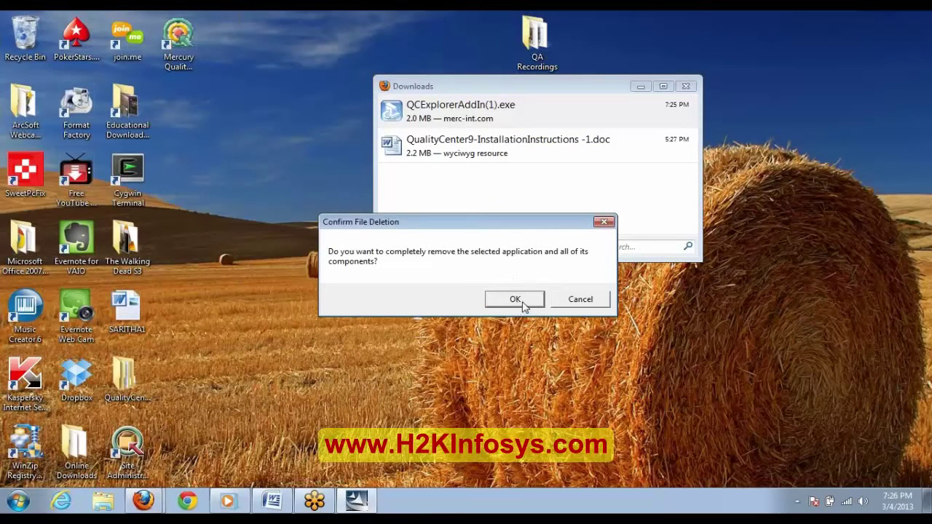
click(566, 299)
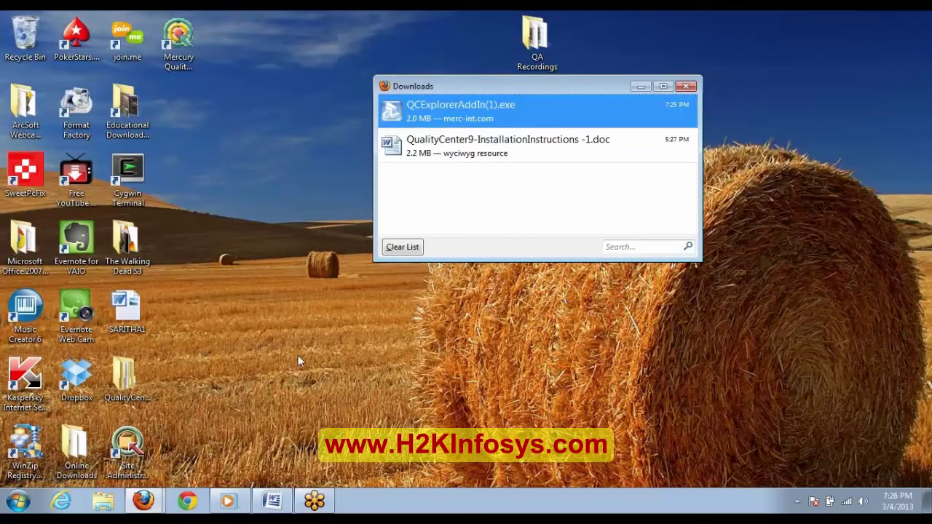
click(17, 500)
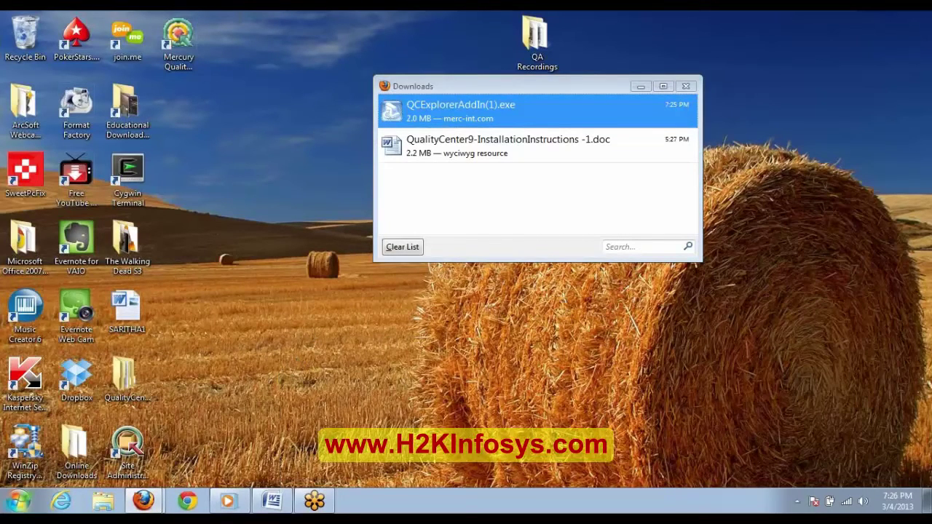
mouse_move(72, 324)
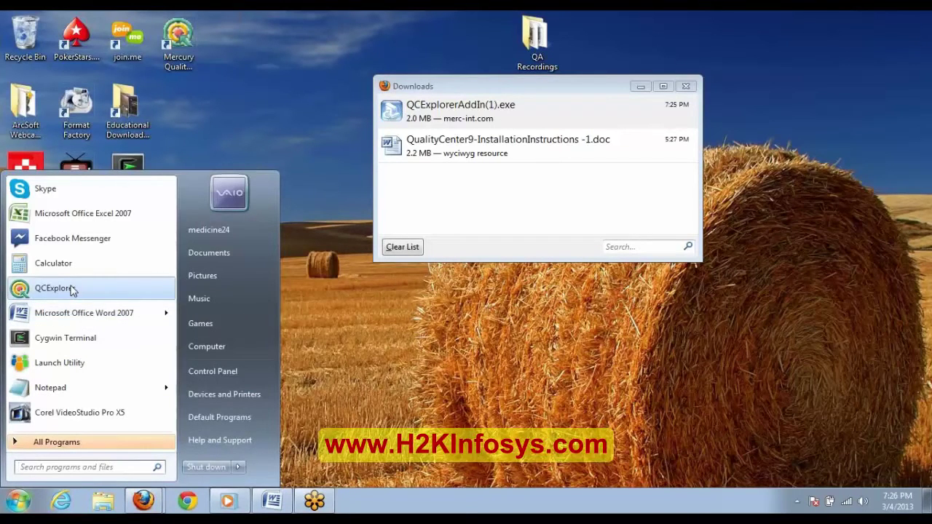
click(73, 289)
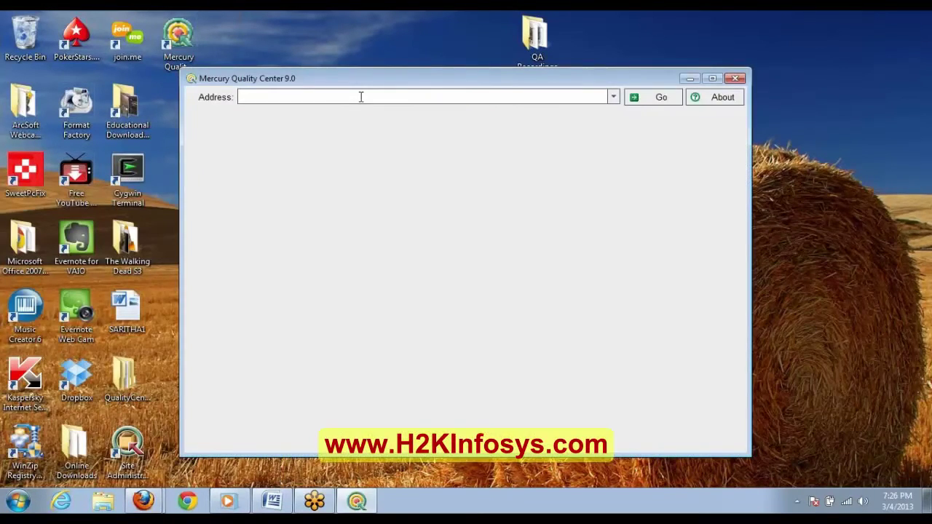
right_click(360, 96)
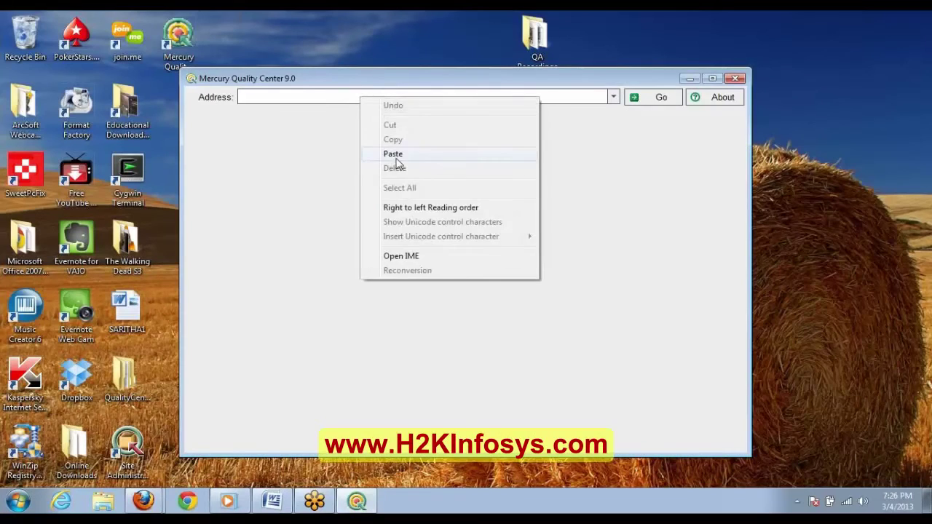
click(393, 154)
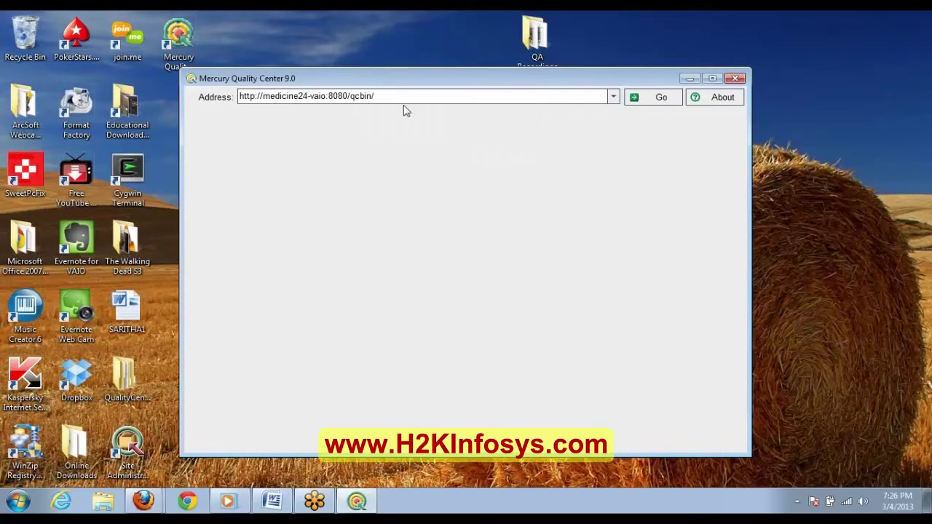
key(Return)
click(646, 101)
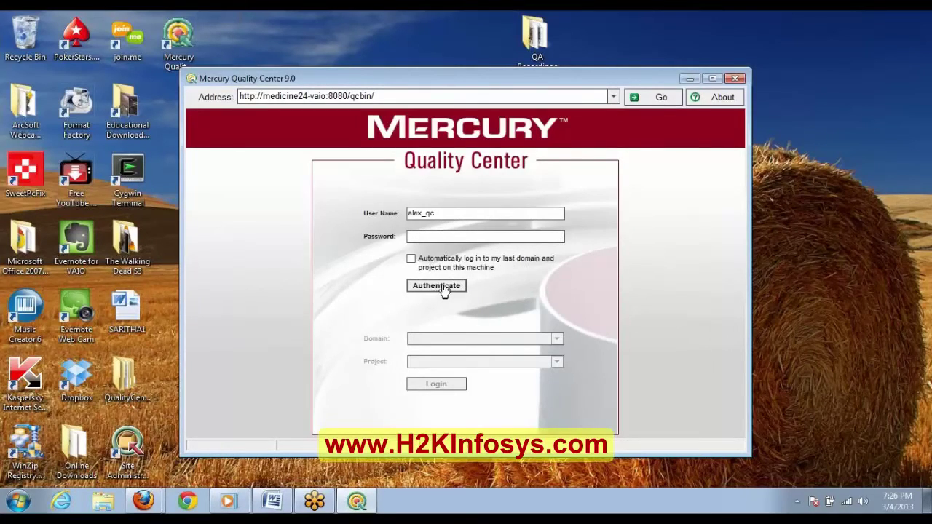
click(442, 287)
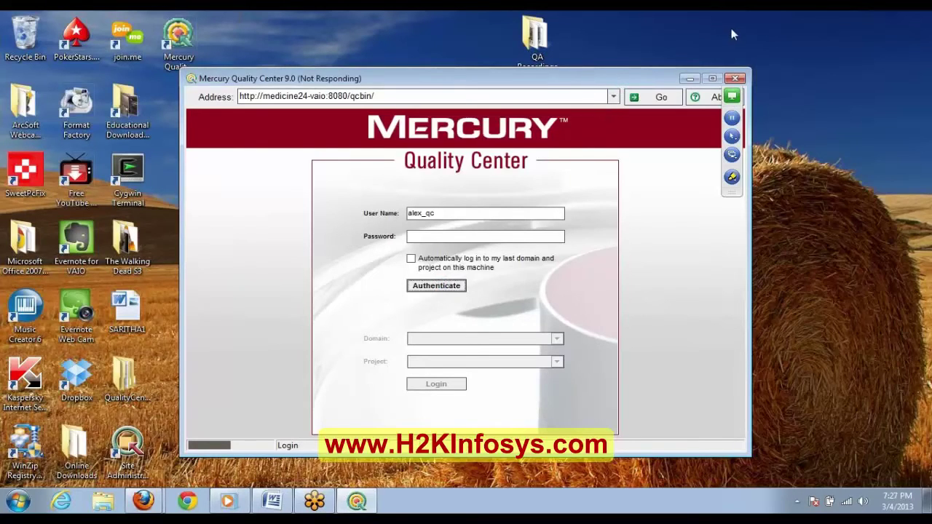
Force-close the hung Quality Center Explorer program, dismiss the Windows solution check, and minimize the Downloads window.
click(737, 78)
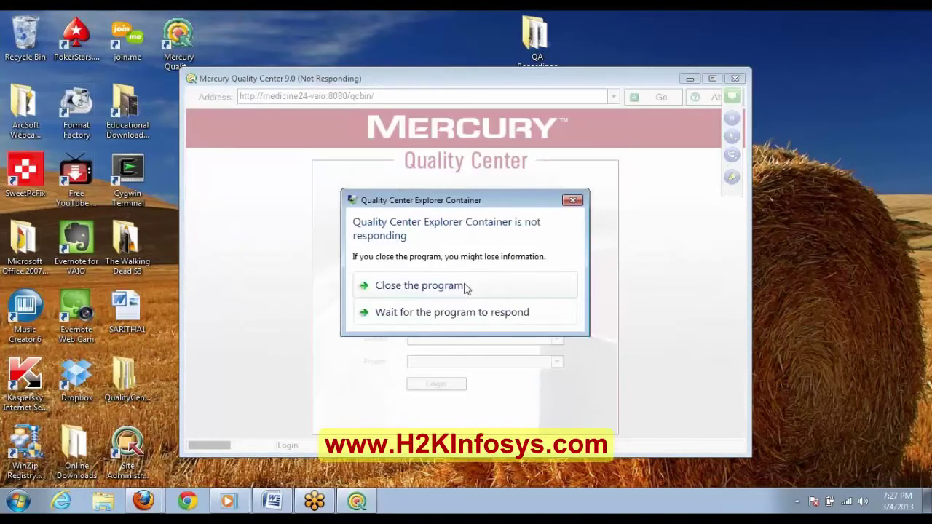
click(460, 287)
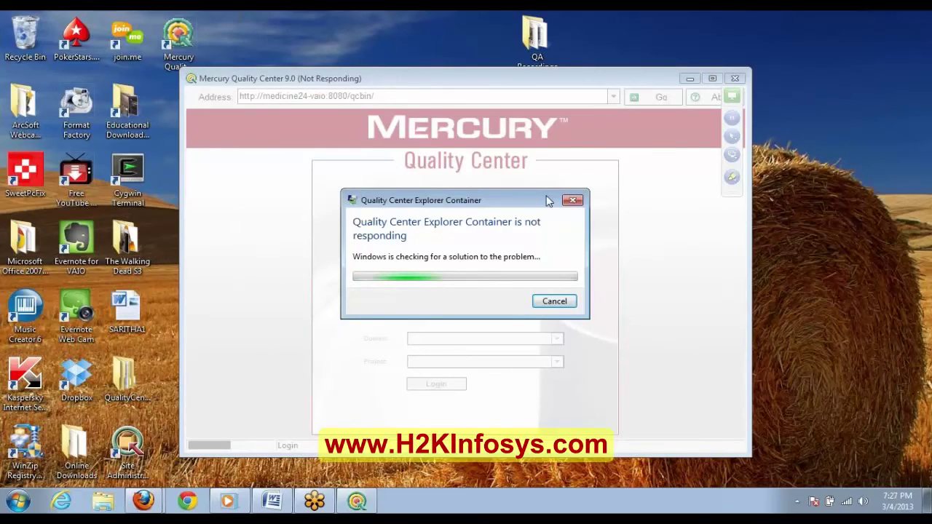
click(572, 200)
click(637, 87)
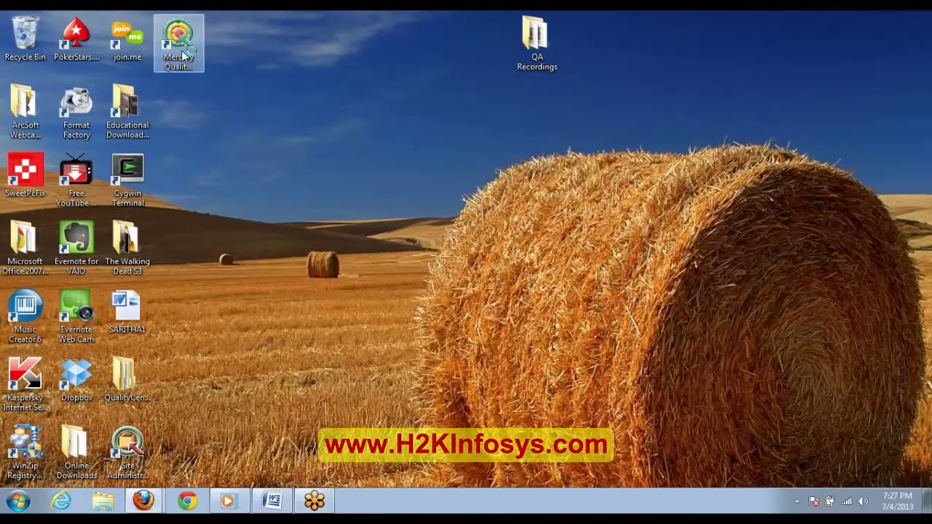
Open the Quality Center start page's Add-Ins Page and look through the More Mercury Quality Center Add-ins list.
double_click(182, 45)
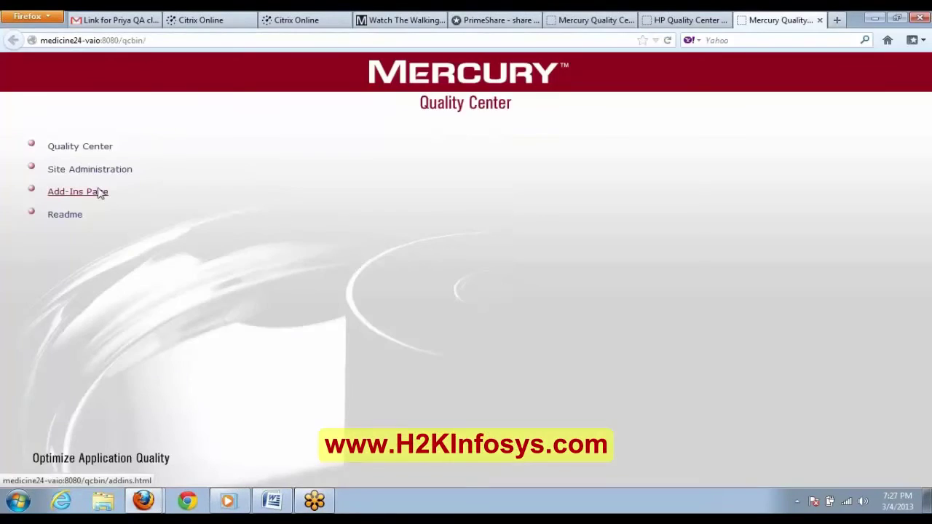
click(100, 192)
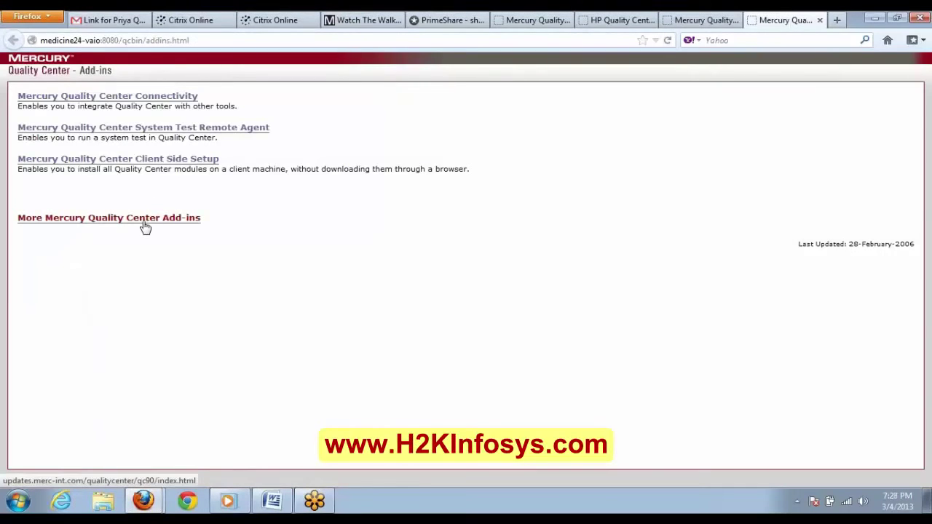
click(146, 222)
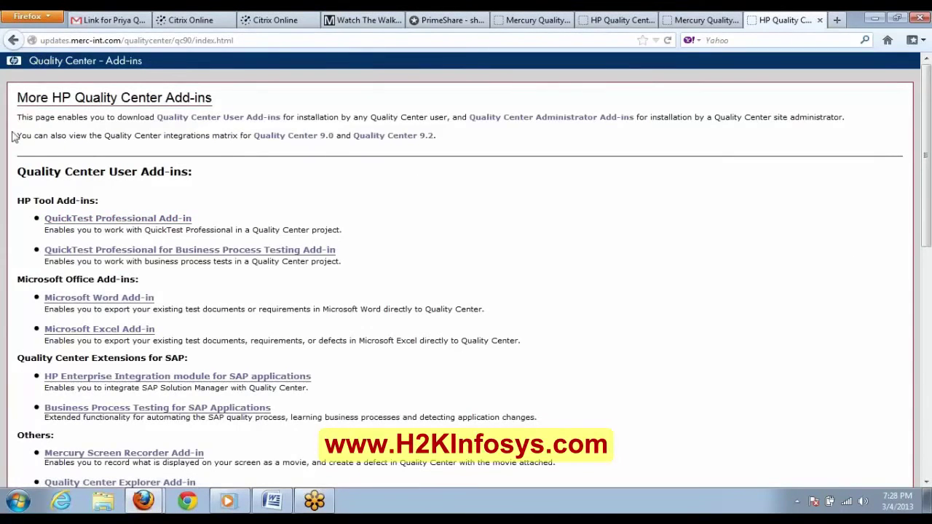
scroll(12, 136, down, 4)
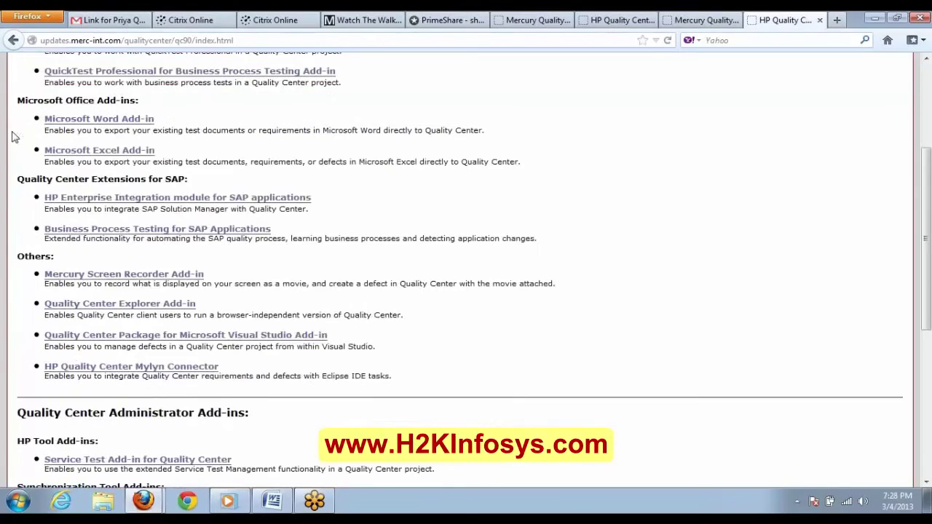
scroll(12, 137, down, 3)
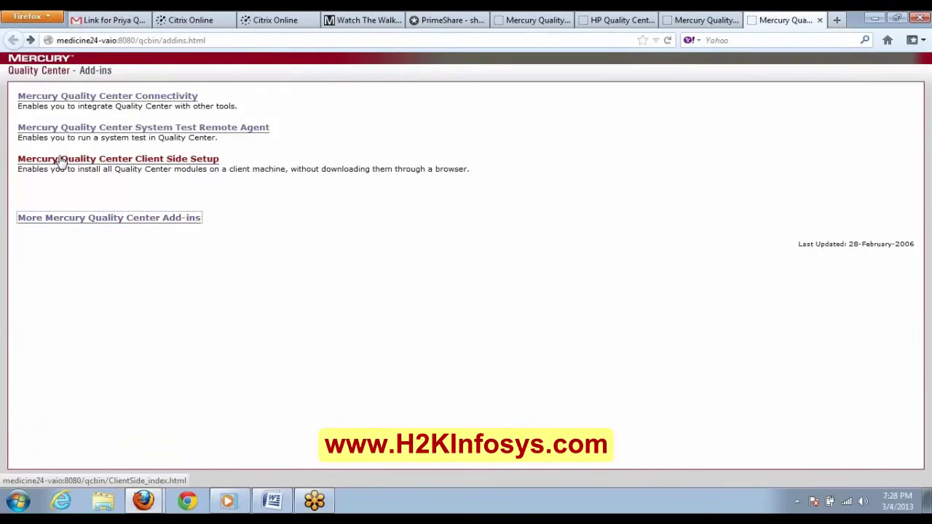
Return to the local Add-ins page and download the Mercury Quality Center Client Side Setup add-in, saving QCClientSideInstallation.exe.
click(62, 161)
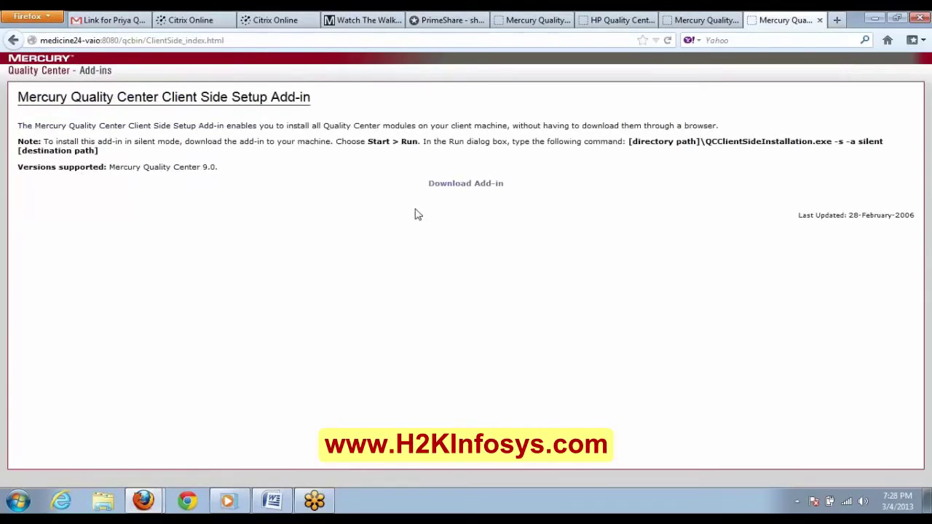
click(469, 185)
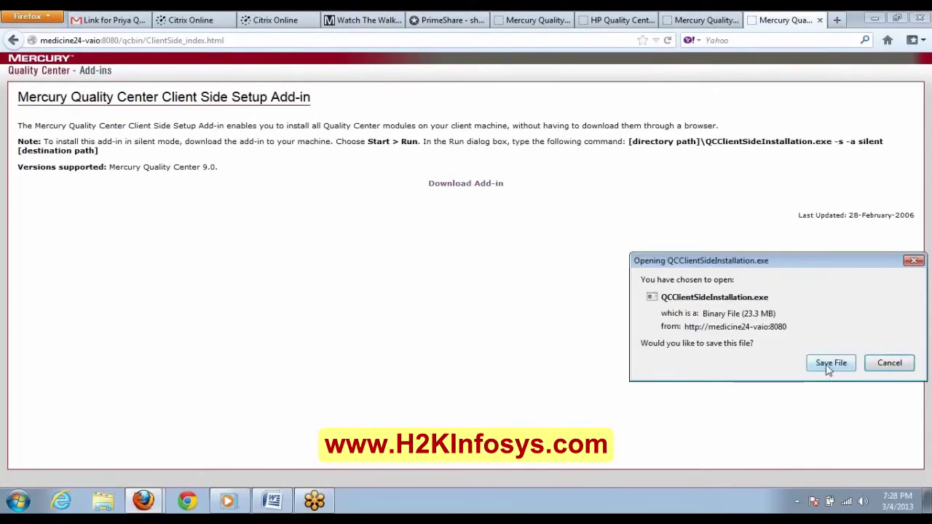
click(828, 364)
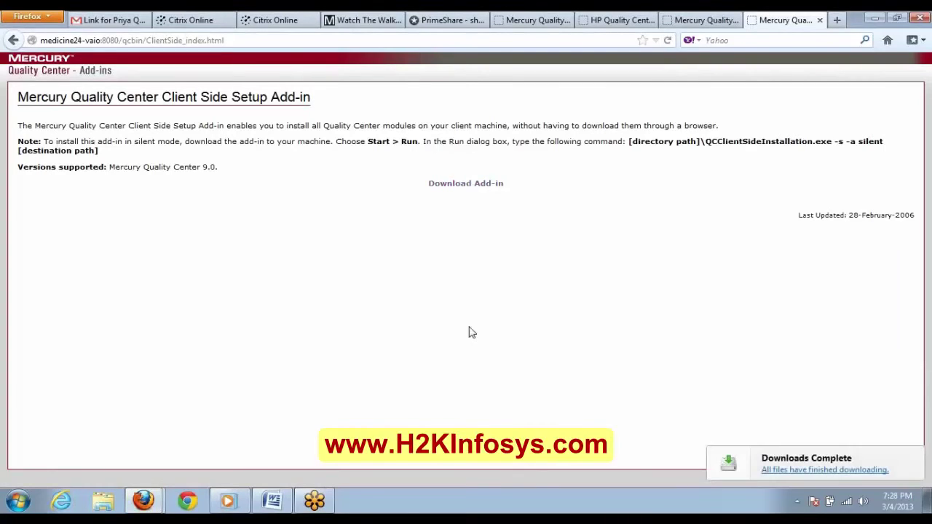
Run QCClientSideInstallation(1).exe, install the client in the default C:\Program Files (x86)\Common Files\ destination, and minimize the Downloads and browser windows.
mouse_move(146, 501)
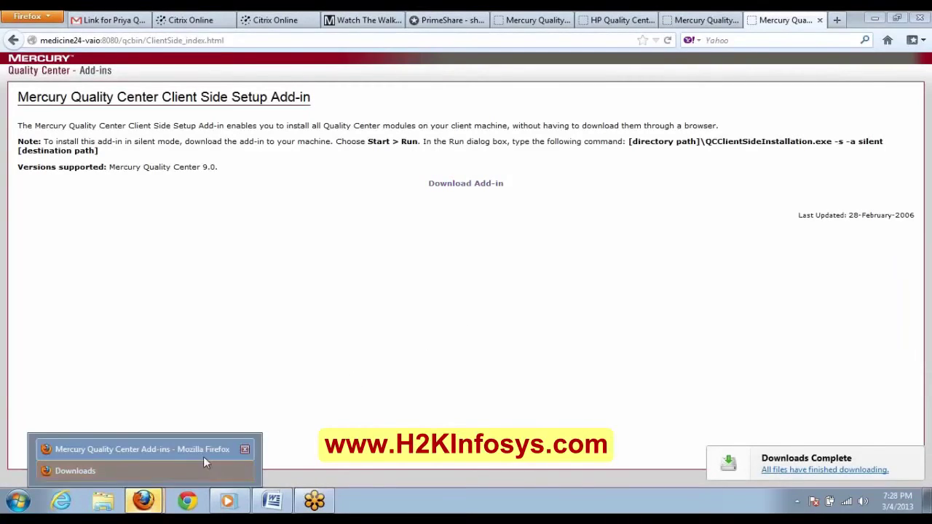
click(194, 469)
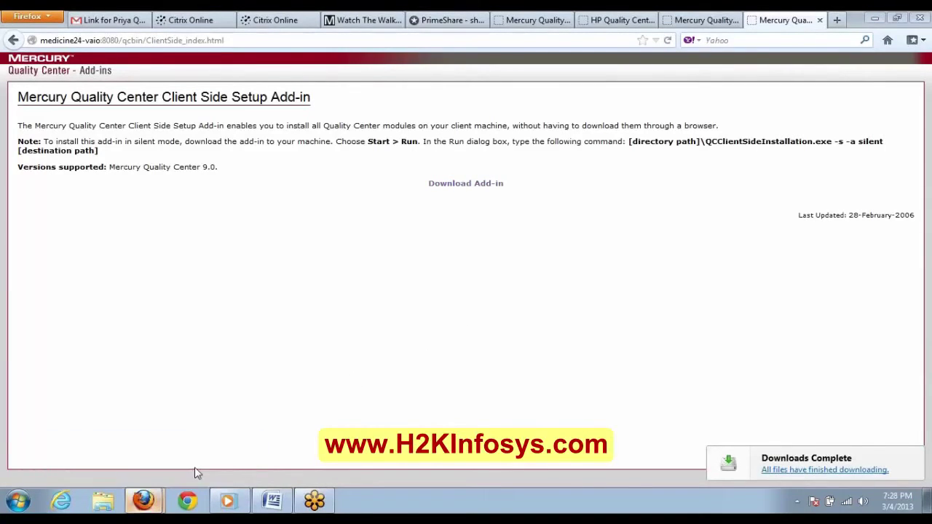
click(520, 118)
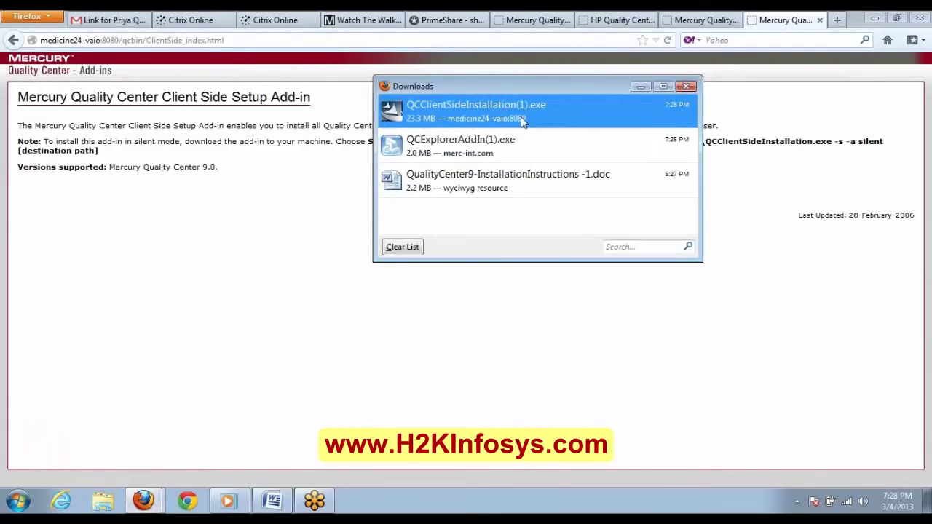
right_click(520, 118)
click(538, 127)
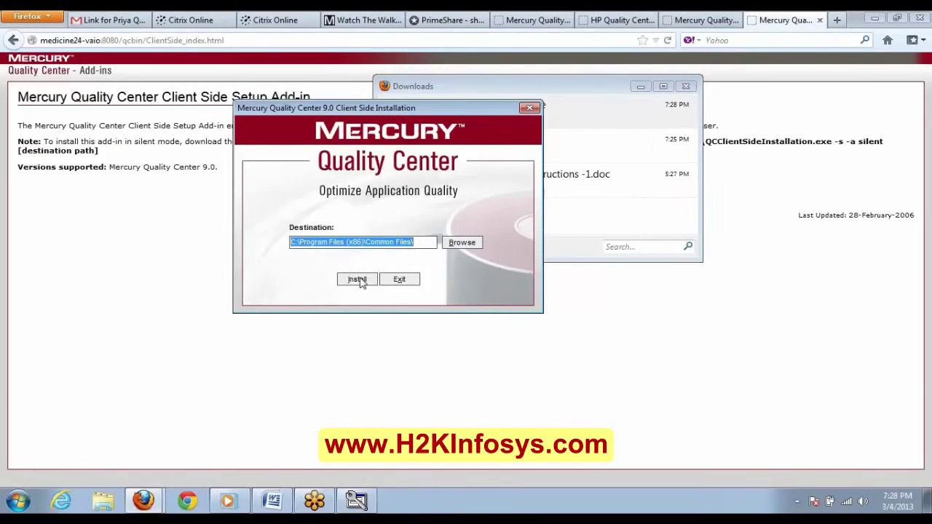
click(357, 279)
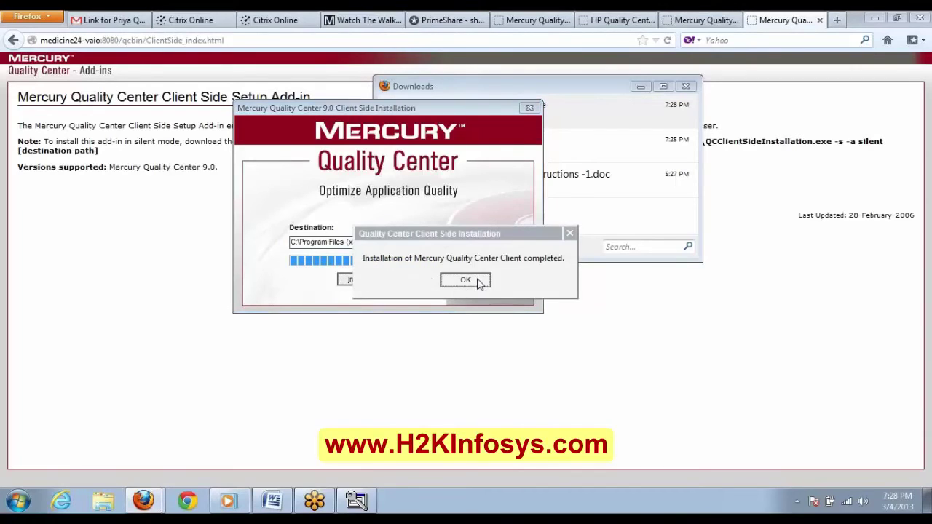
click(480, 283)
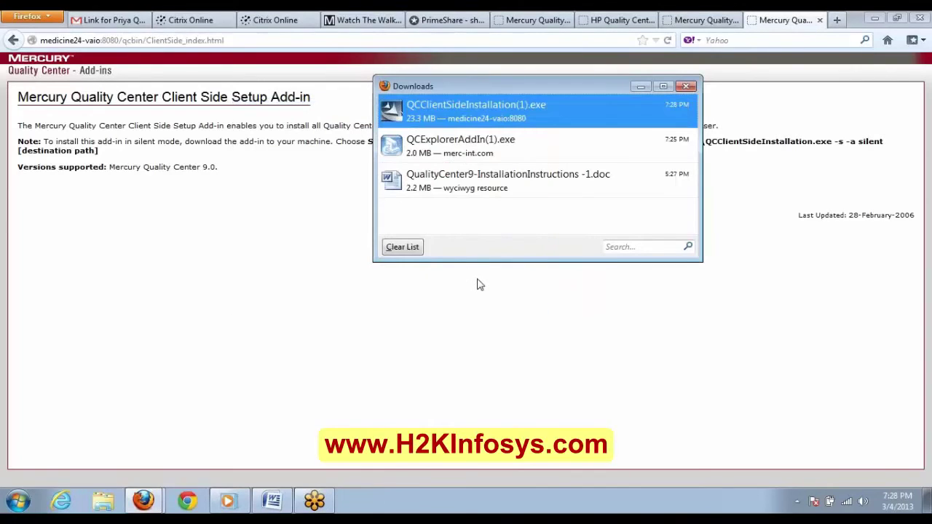
click(635, 86)
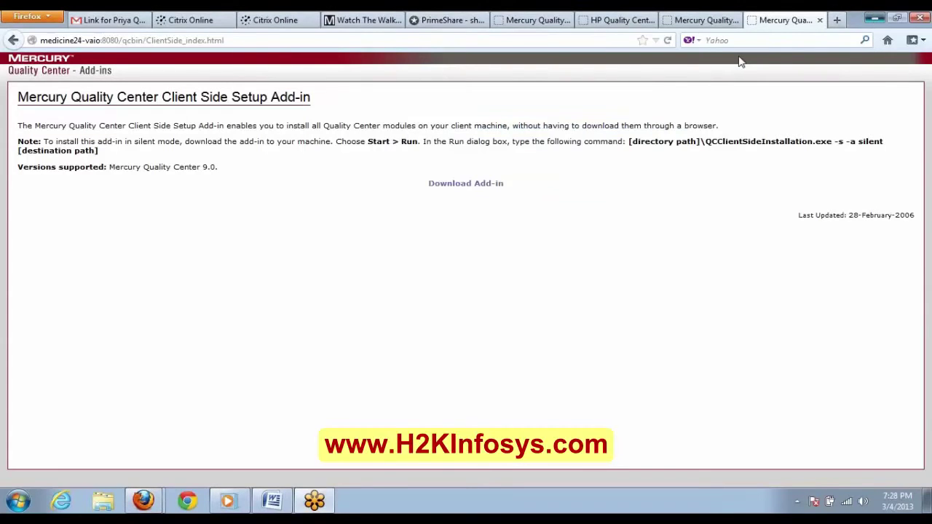
click(874, 18)
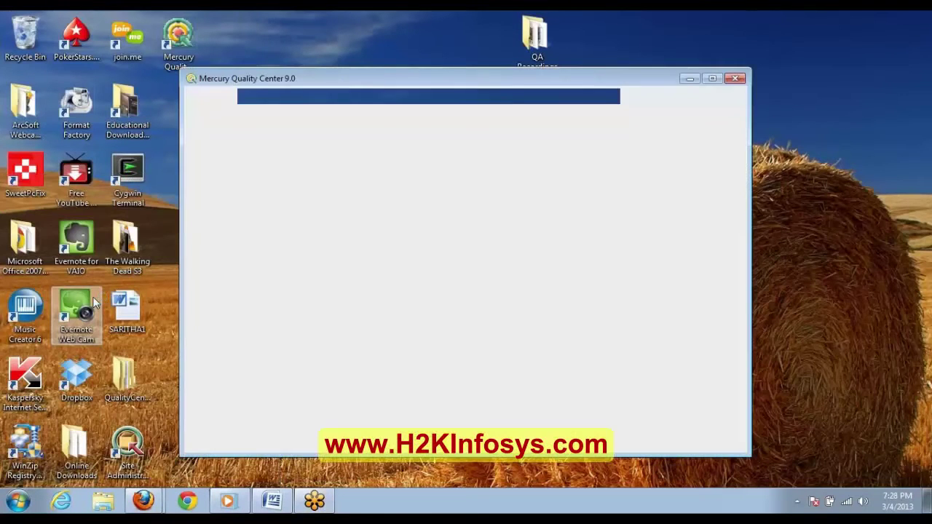
right_click(360, 93)
click(399, 154)
key(Return)
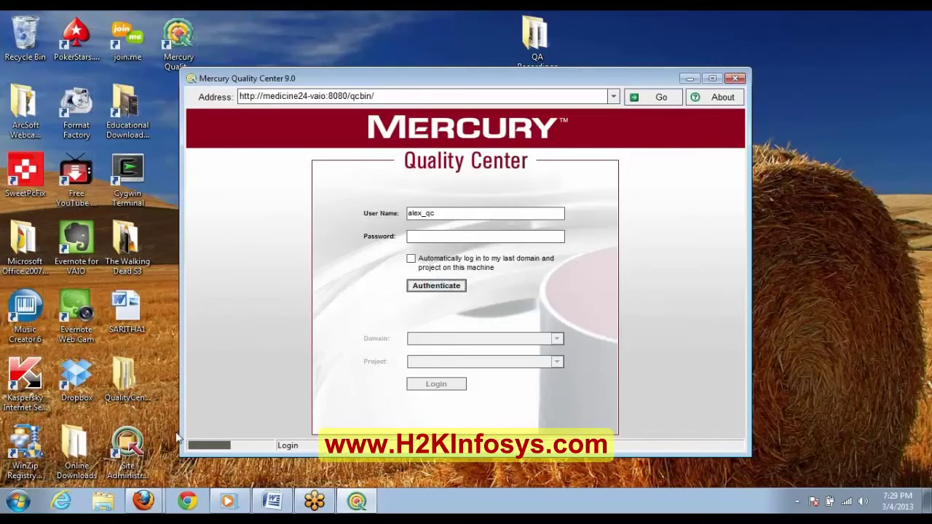
click(142, 503)
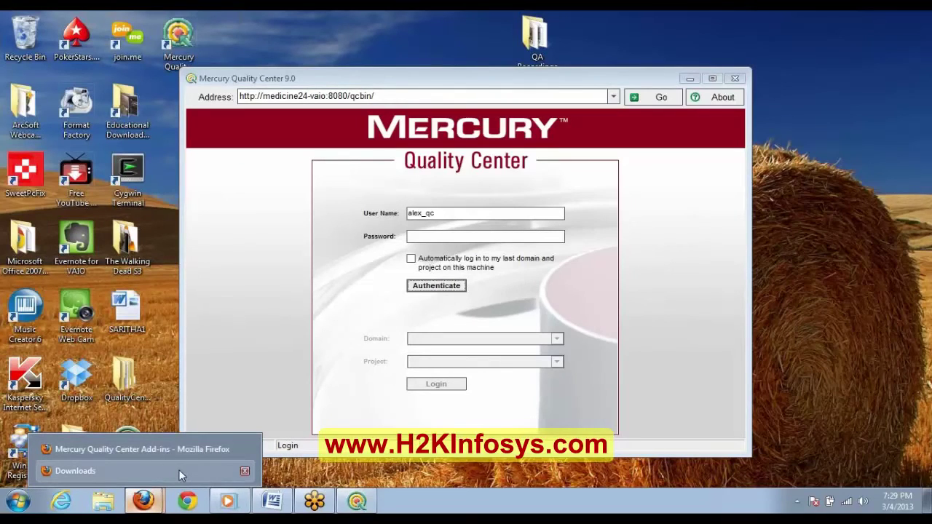
click(179, 470)
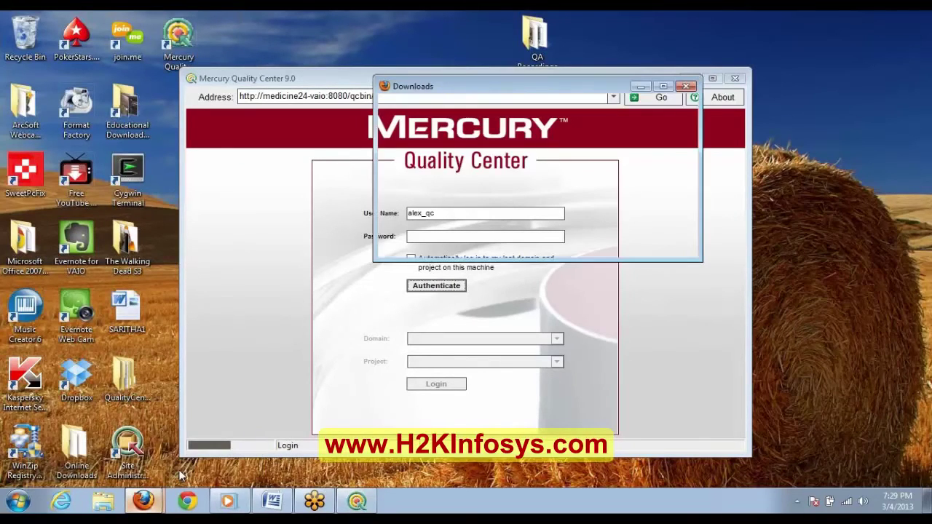
click(642, 89)
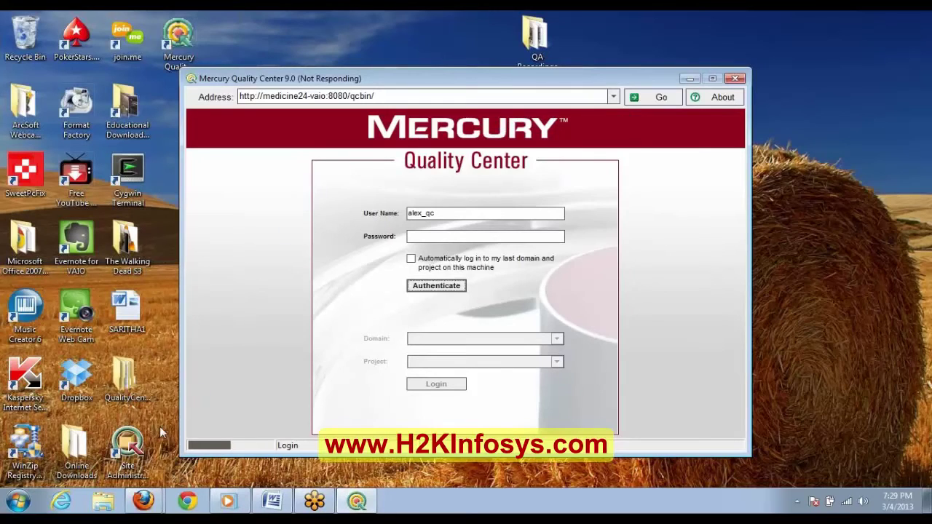
Open SQL Server Service Manager, set the server to medicine24-vaio and choose the SQL Server service.
click(798, 502)
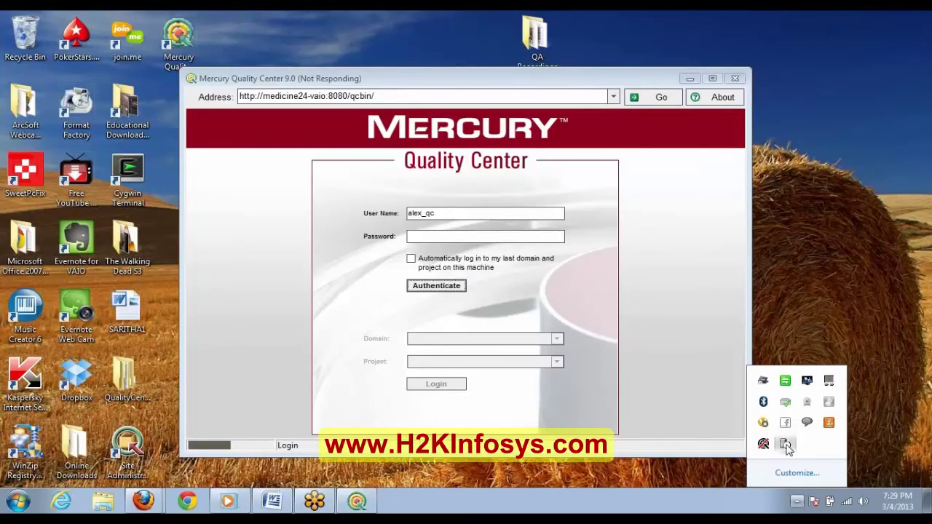
double_click(784, 444)
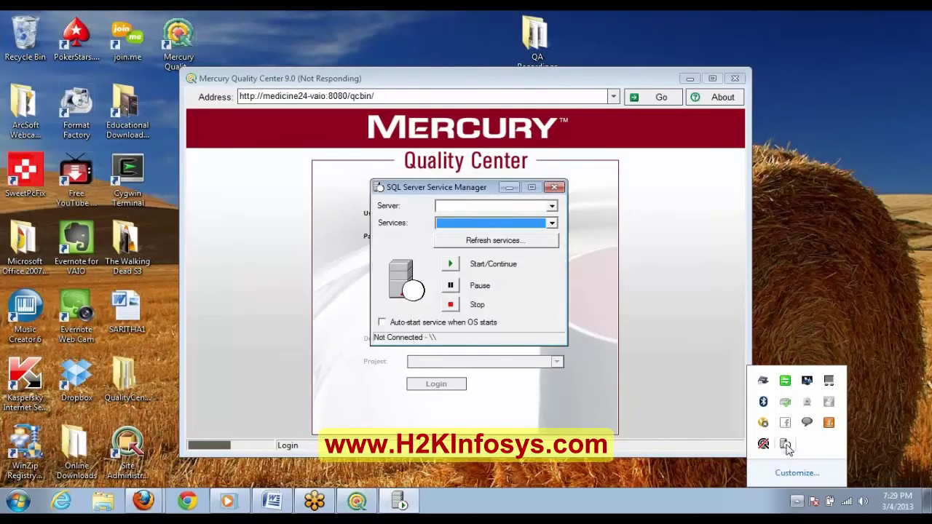
click(551, 209)
click(552, 209)
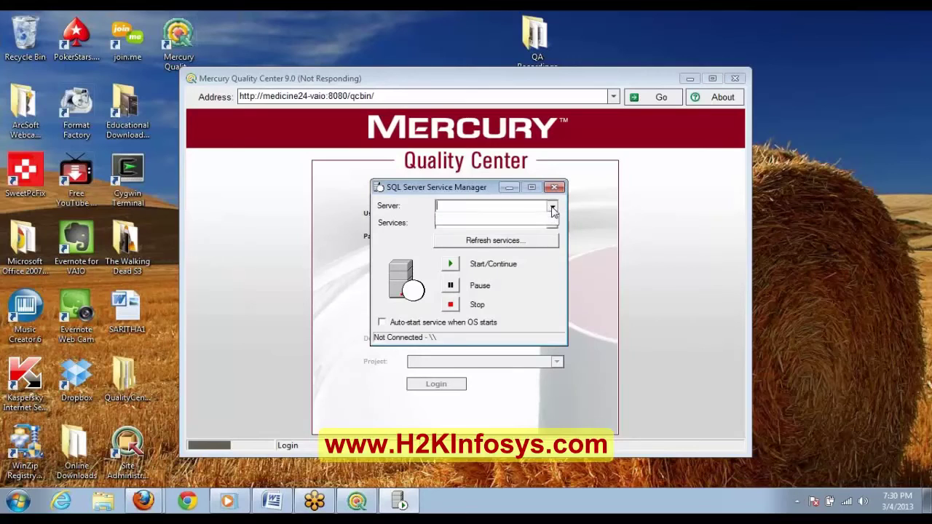
click(552, 209)
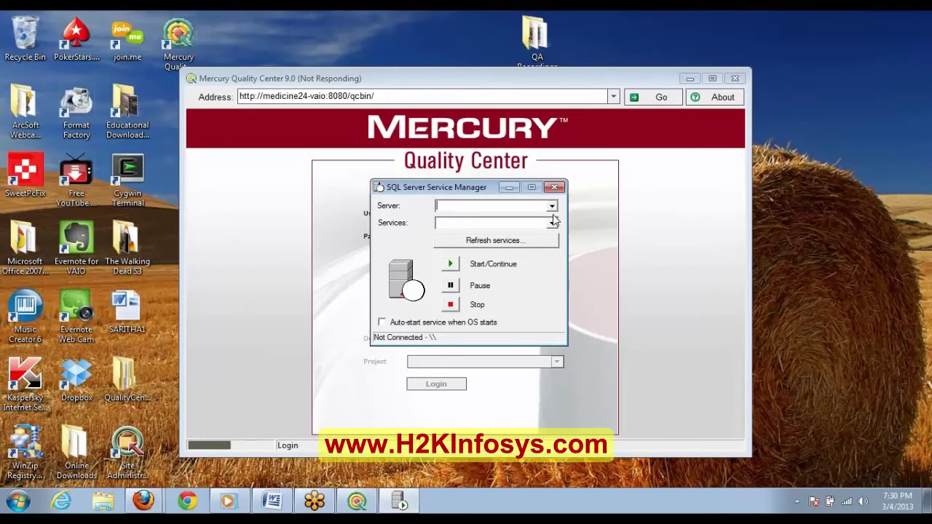
click(551, 209)
click(552, 210)
text(medicine24-vaio)
click(551, 226)
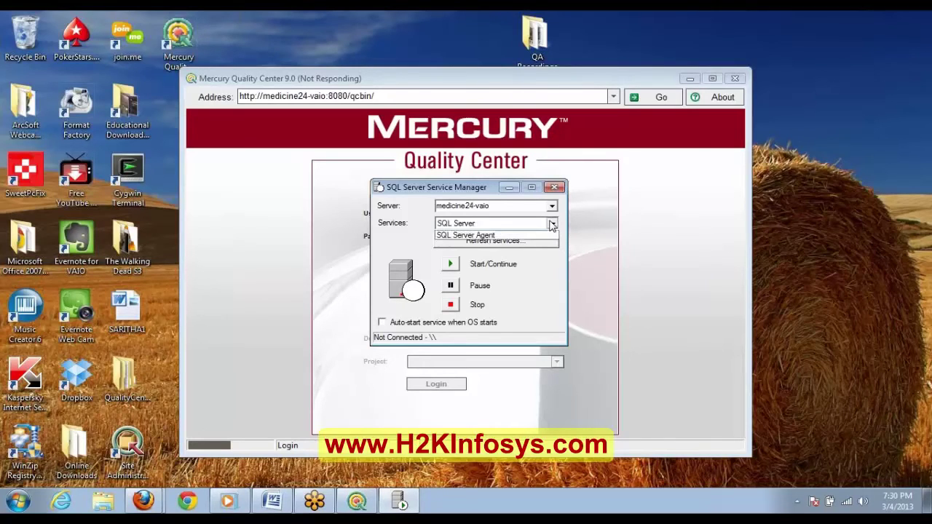
click(513, 244)
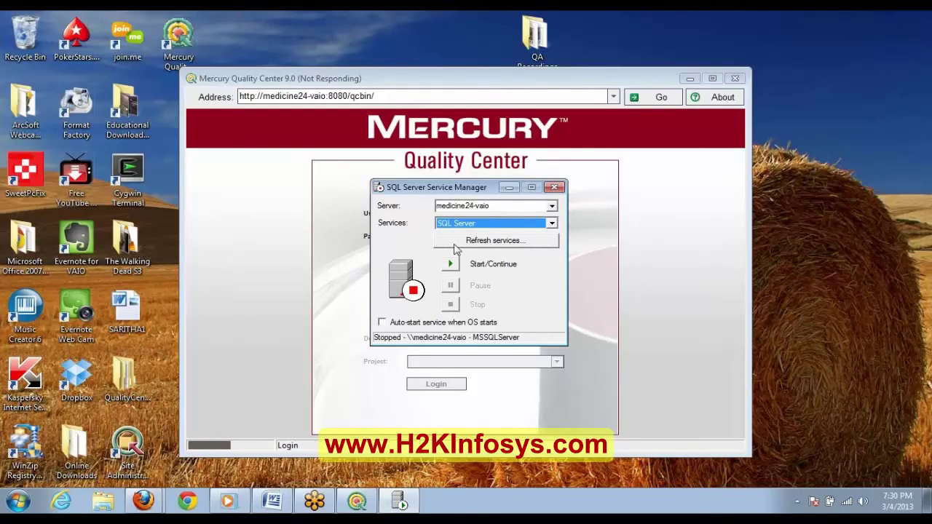
Refresh the service list and try to start the SQL Server service on medicine24-vaio.
click(454, 244)
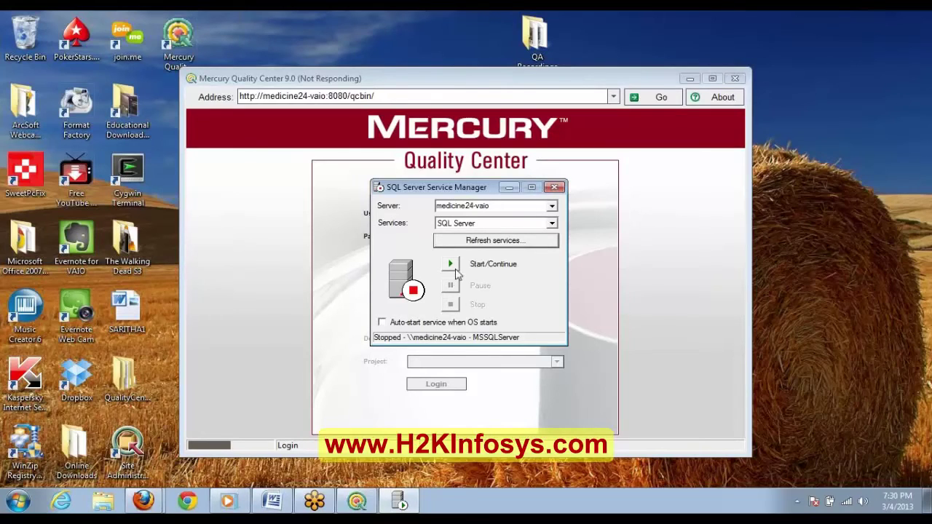
click(454, 269)
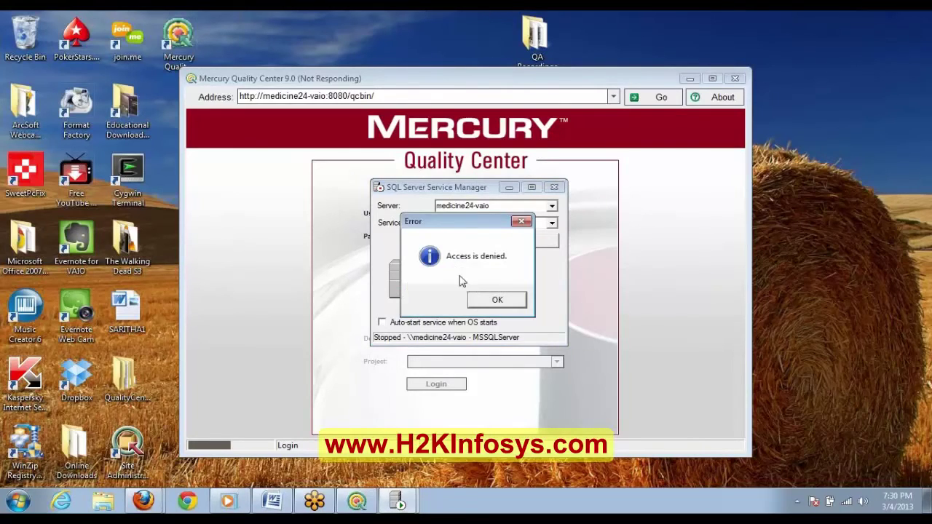
click(510, 303)
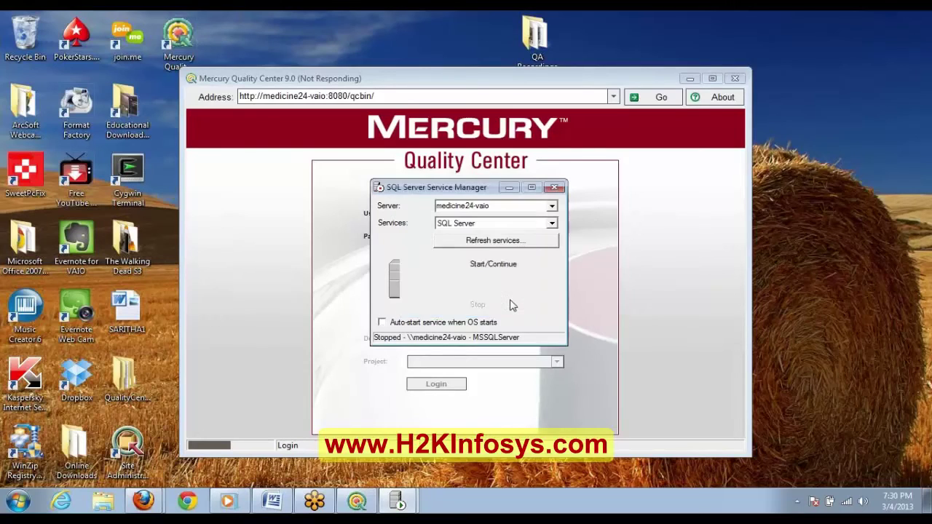
click(574, 306)
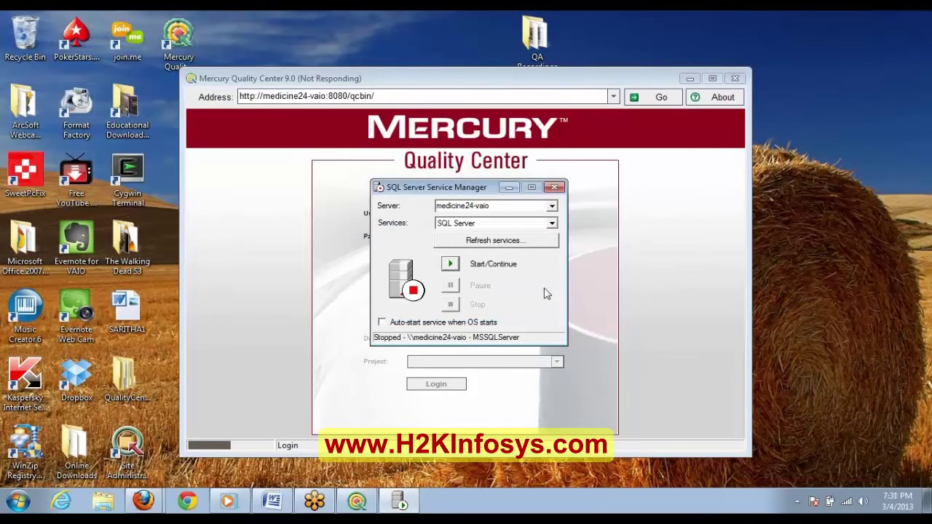
Try to enable Auto-start service when OS starts for the SQL Server service, and refresh the services.
click(384, 323)
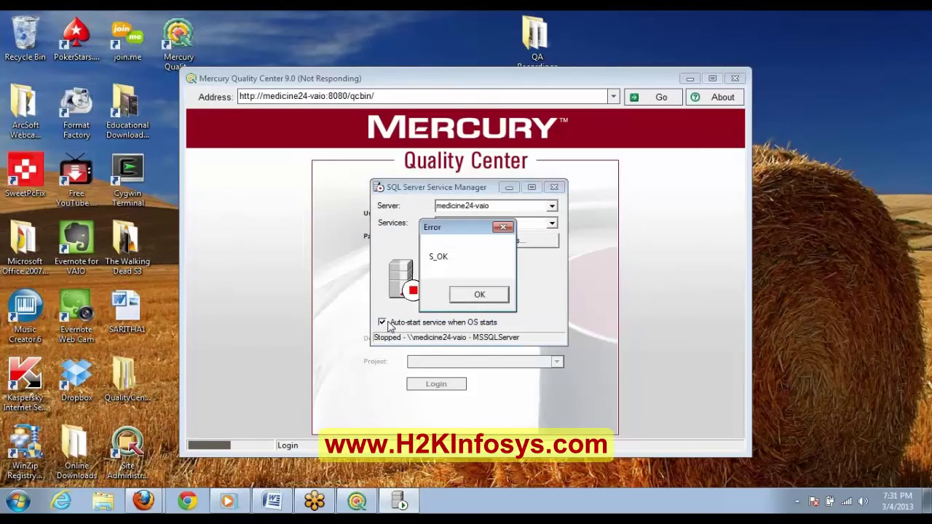
click(477, 294)
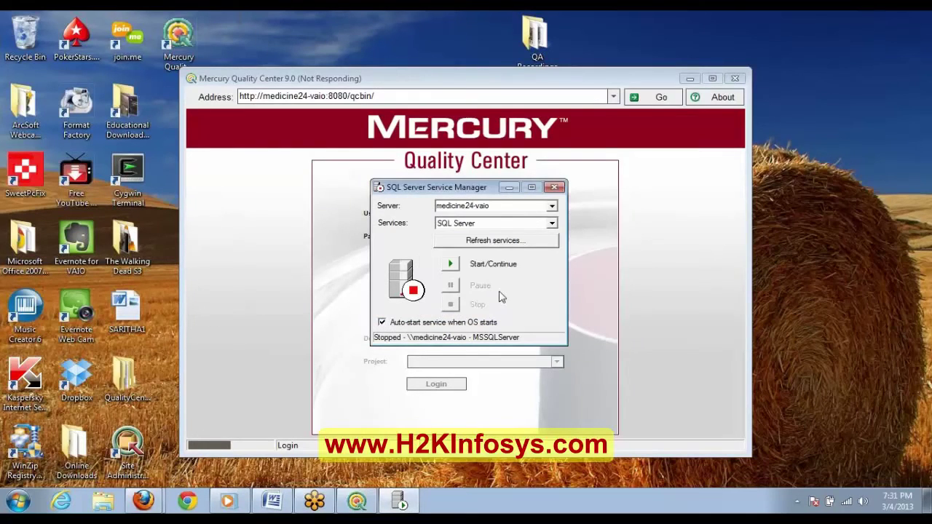
click(512, 242)
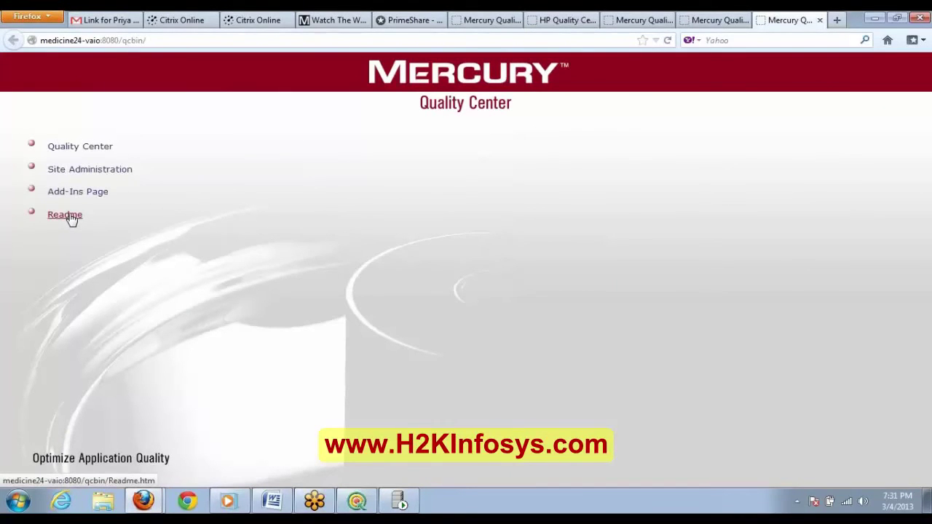
Open the Site Administration page from the desktop, copy its SiteAdmin.htm address, and minimize the browser.
click(874, 20)
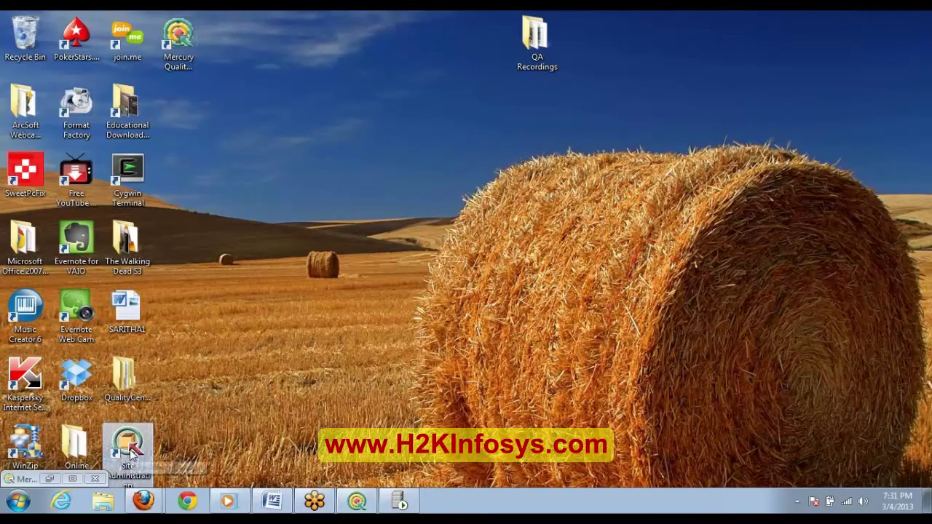
double_click(130, 447)
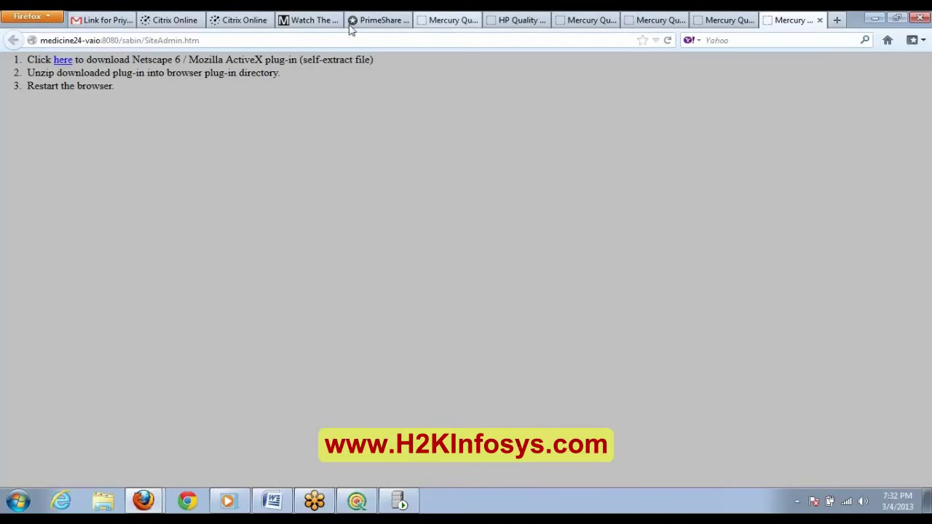
right_click(173, 41)
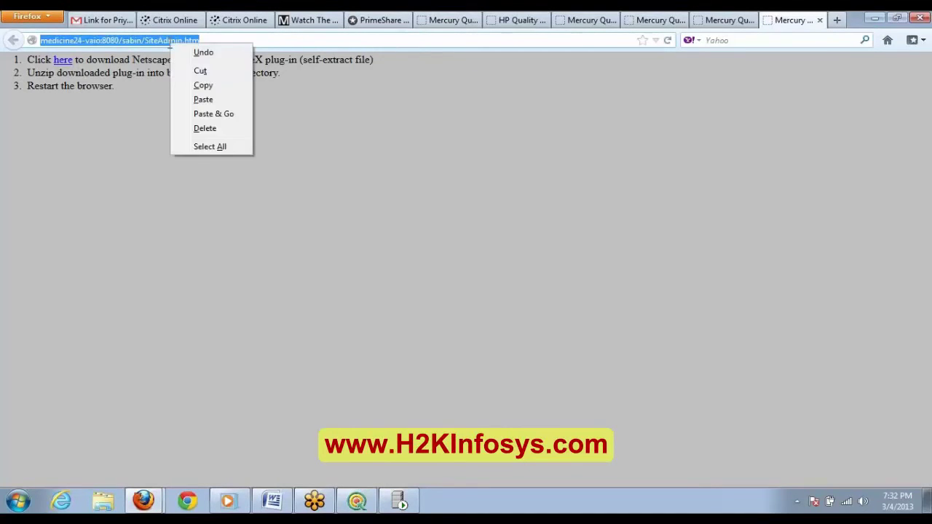
click(203, 83)
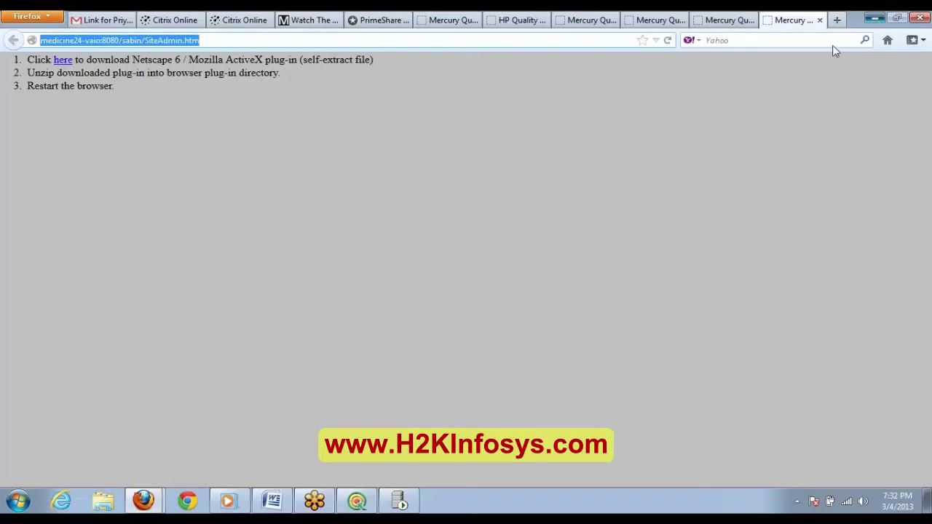
click(876, 20)
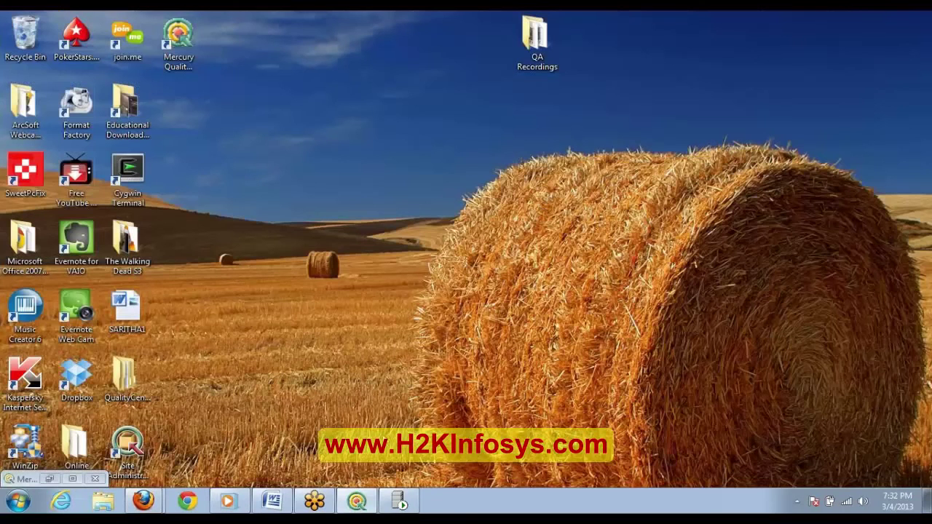
Restore the Quality Center and SQL Server Service Manager windows and replace the server name with the copied Site Administration address.
click(356, 503)
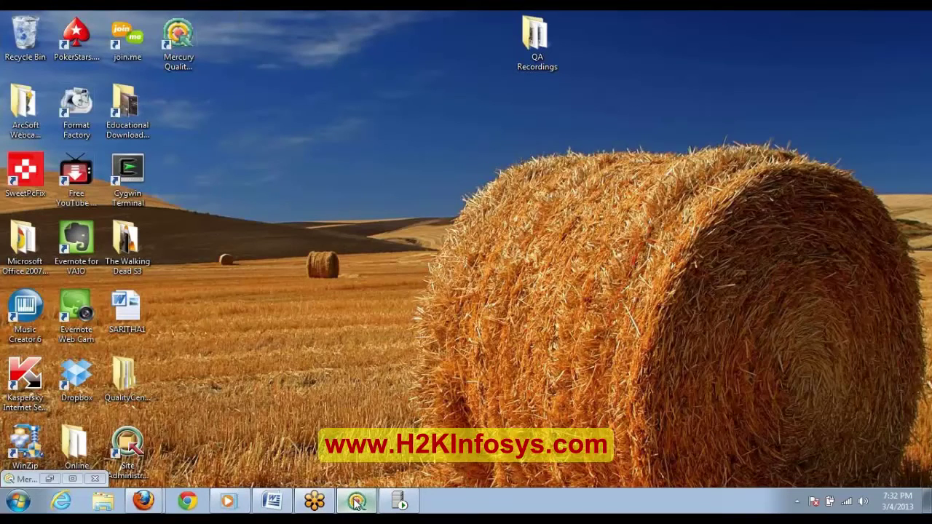
click(49, 478)
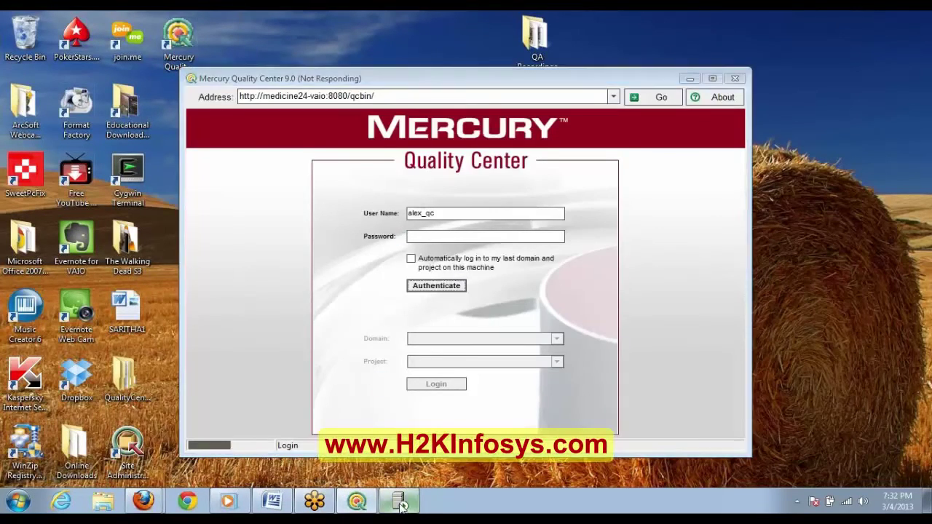
click(400, 502)
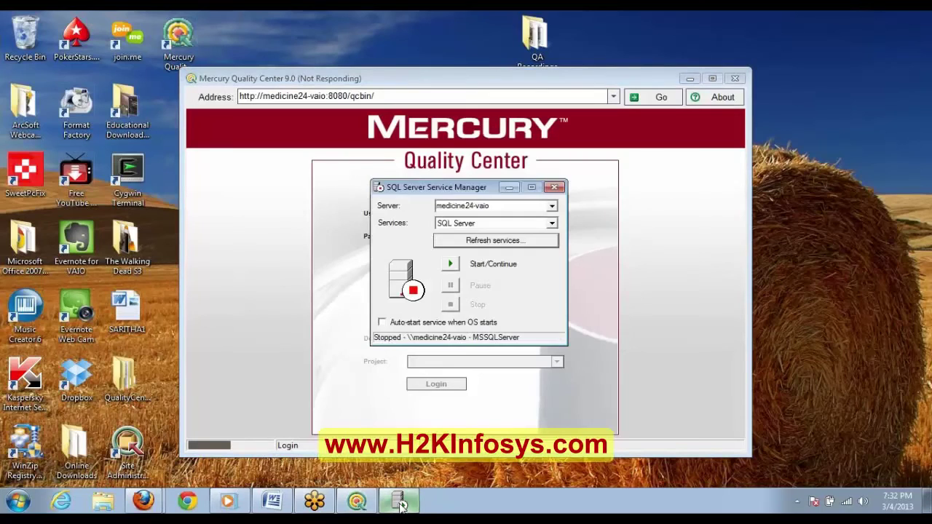
double_click(489, 207)
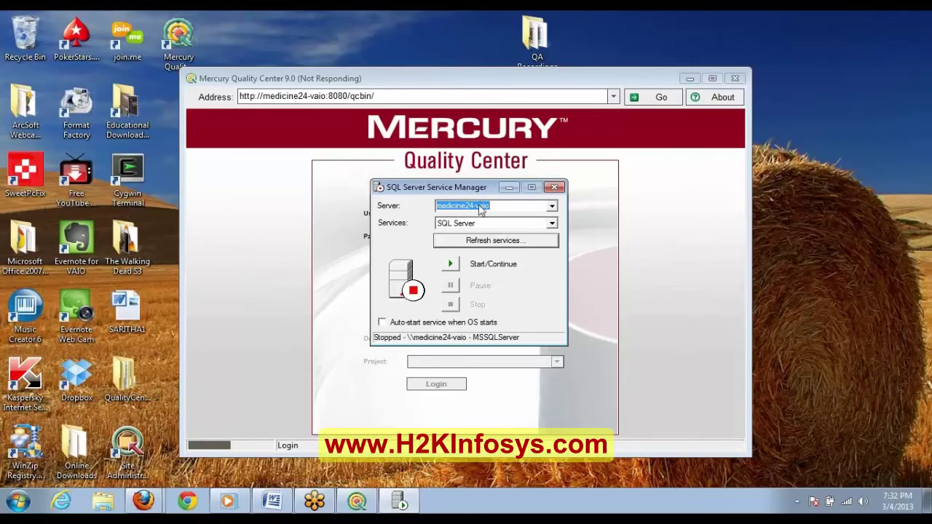
right_click(480, 209)
click(511, 262)
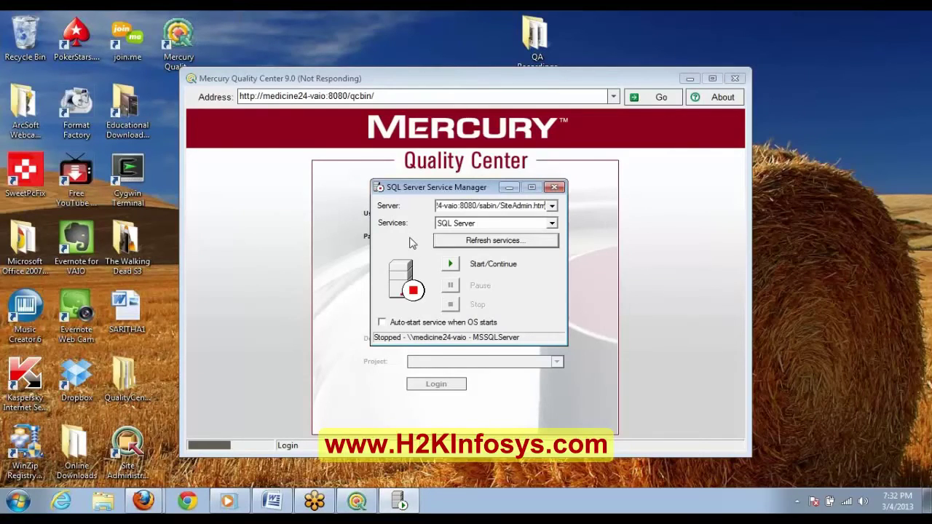
Trim the pasted server address to medicine24-vaio by removing the protocol prefix, port and page path.
key(BackSpace)
key(BackSpace)
key(BackSpace)
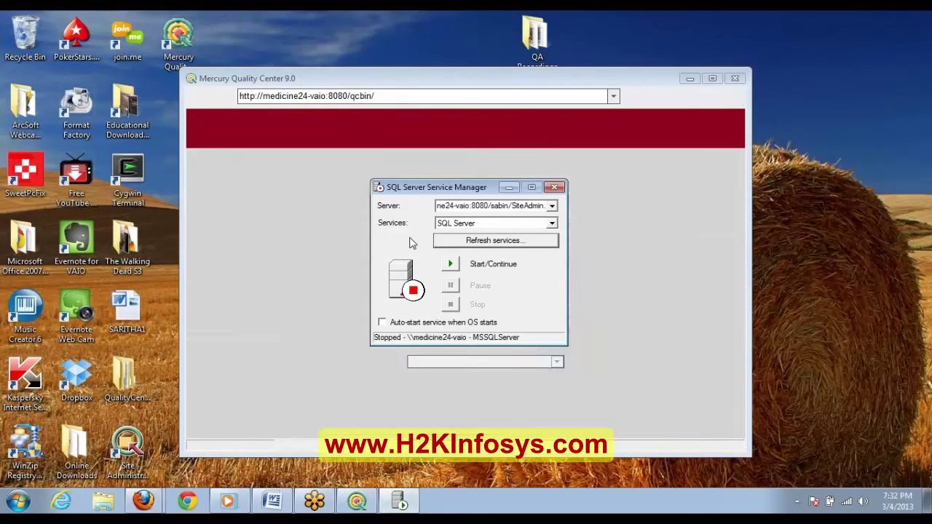
key(BackSpace)
key(BackSpace)
key(BackSpace)
key(BackSpace)
key(BackSpace)
key(BackSpace)
key(BackSpace)
key(BackSpace)
key(BackSpace)
key(BackSpace)
key(BackSpace)
key(BackSpace)
key(BackSpace)
key(BackSpace)
key(BackSpace)
key(BackSpace)
key(BackSpace)
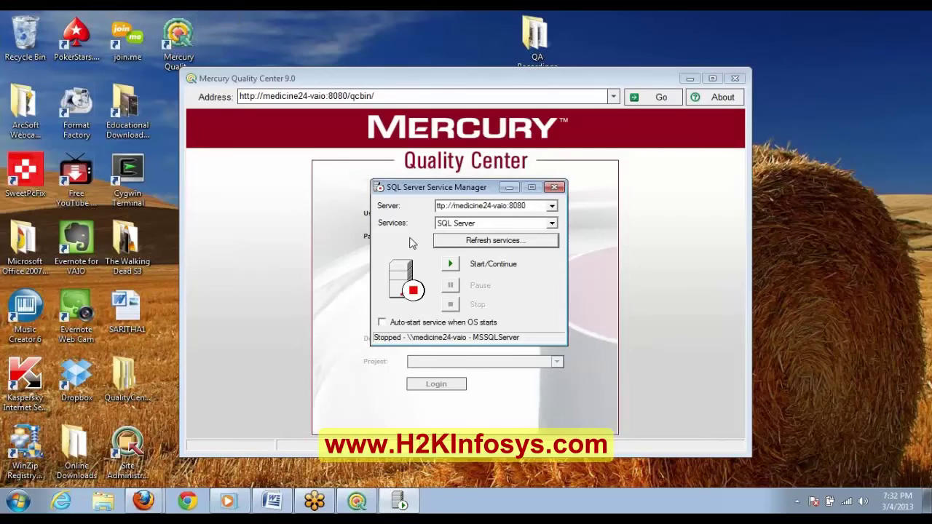
key(BackSpace)
key(BackSpace)
key(BackSpace)
key(BackSpace)
key(Left)
key(Left)
key(Left)
key(Left)
key(Left)
key(Left)
key(Left)
key(Left)
key(Left)
key(Left)
key(BackSpace)
key(BackSpace)
key(BackSpace)
key(BackSpace)
key(BackSpace)
key(BackSpace)
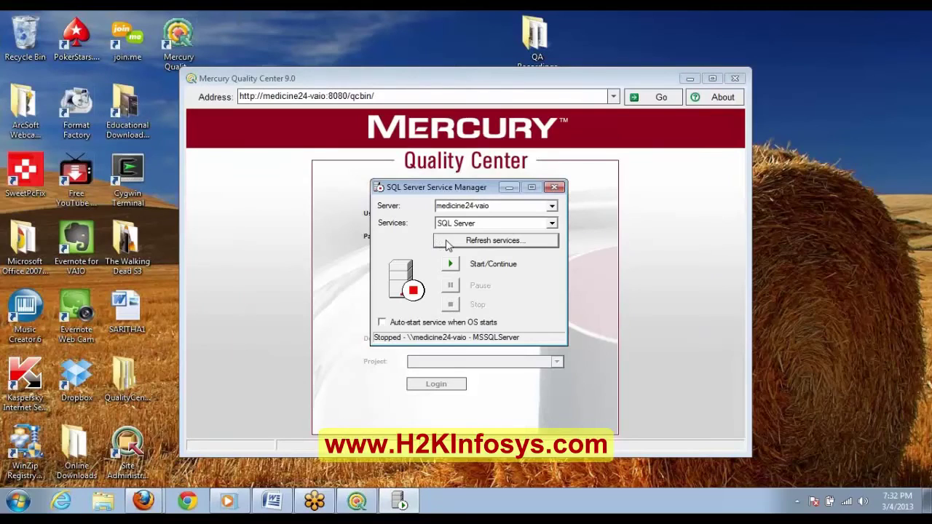
Retry starting the SQL Server service with medicine24-vaio as the server.
click(449, 245)
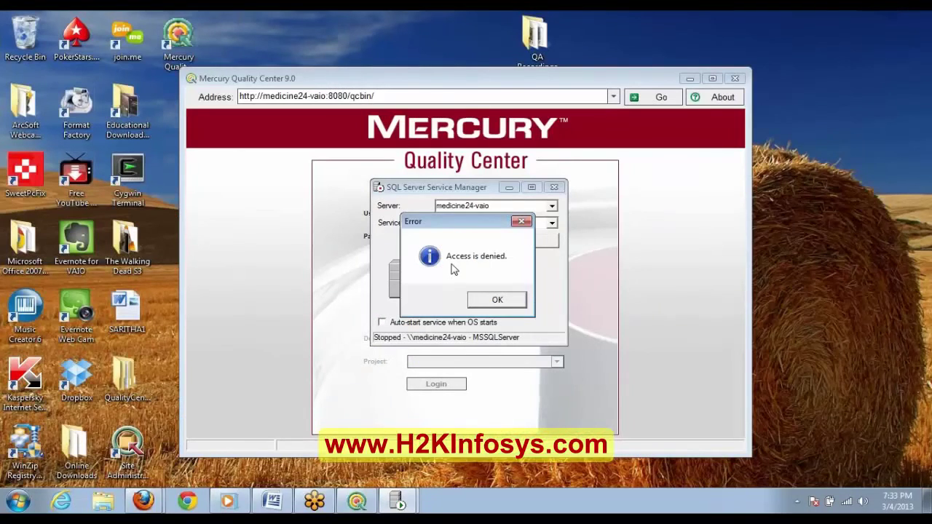
click(496, 301)
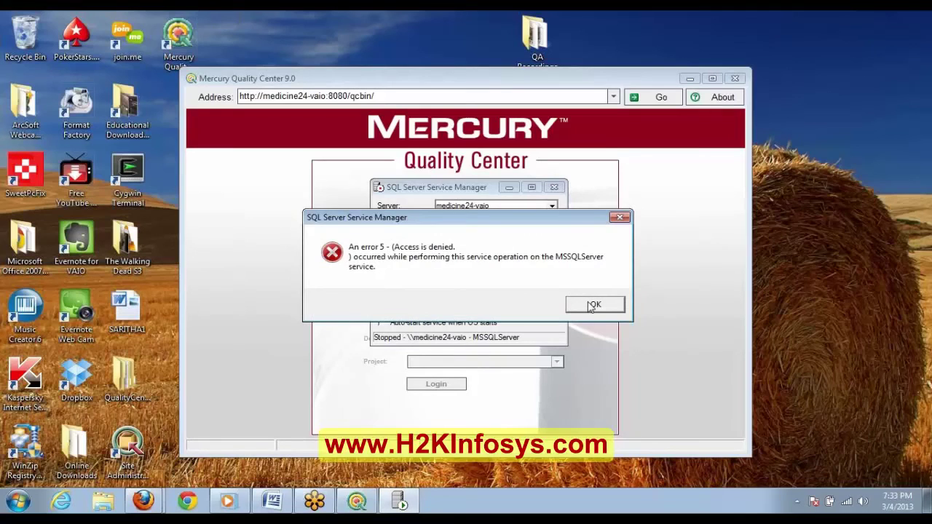
click(593, 305)
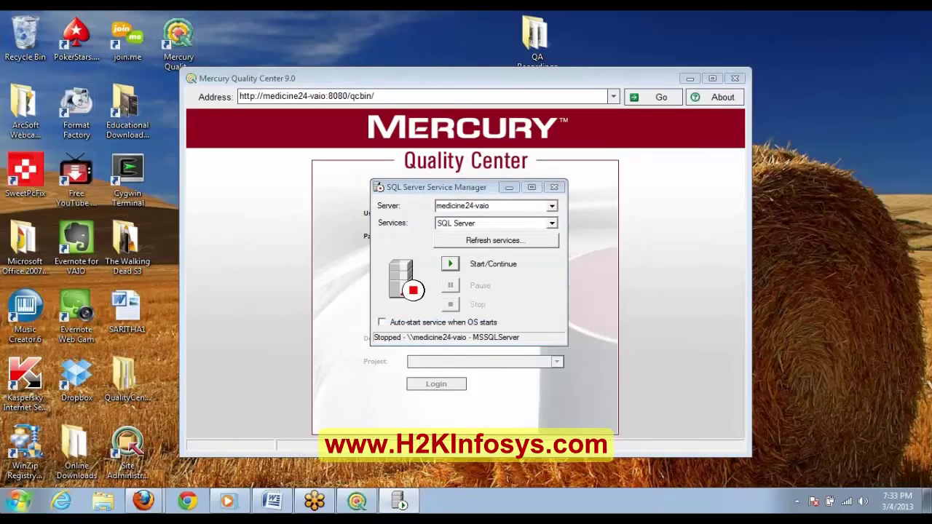
Look at the current account in the User Accounts settings, and open the Computer window to view the drives.
click(17, 501)
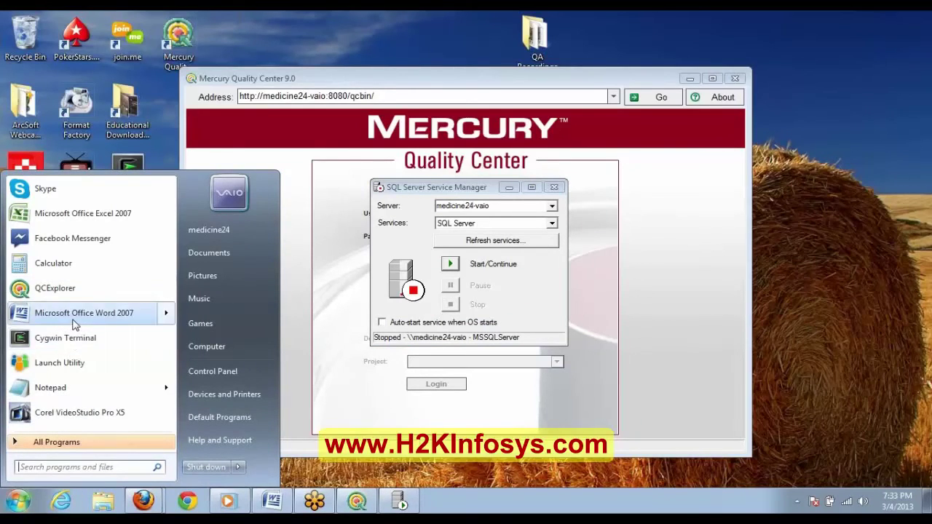
mouse_move(74, 324)
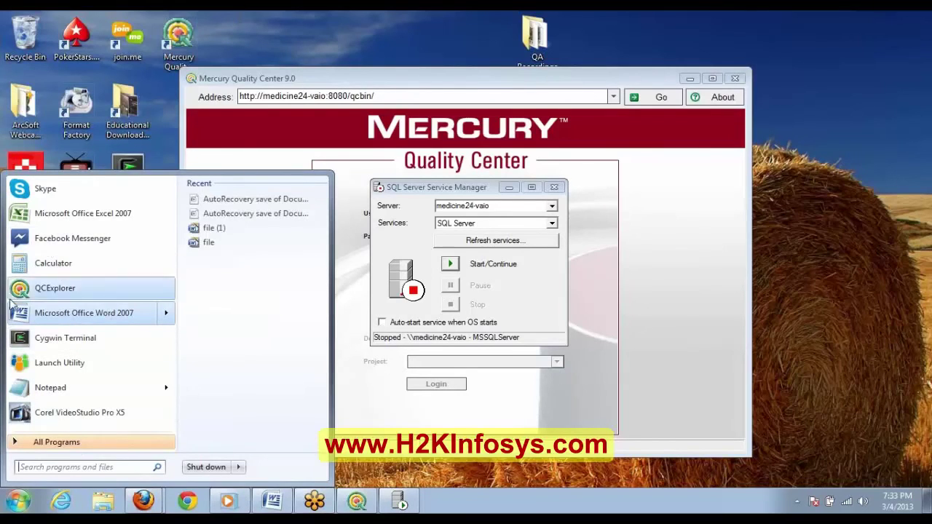
click(64, 439)
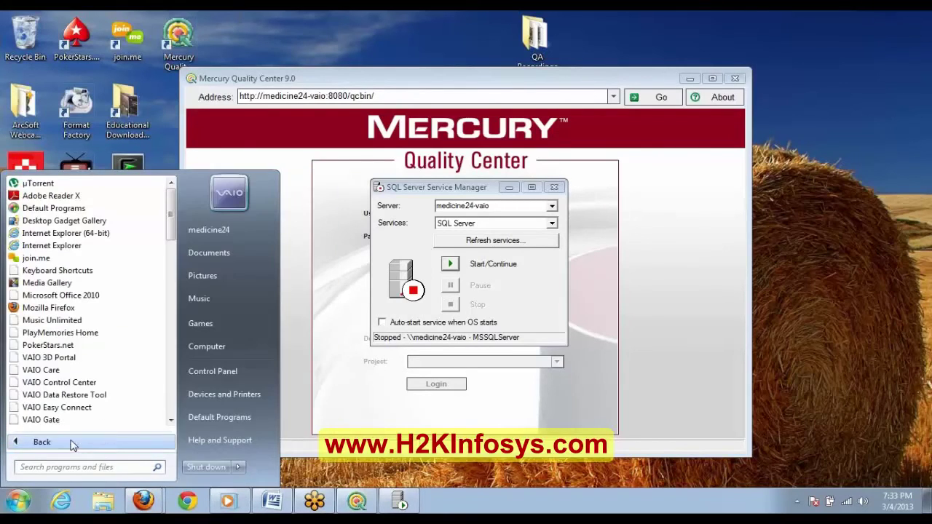
click(230, 195)
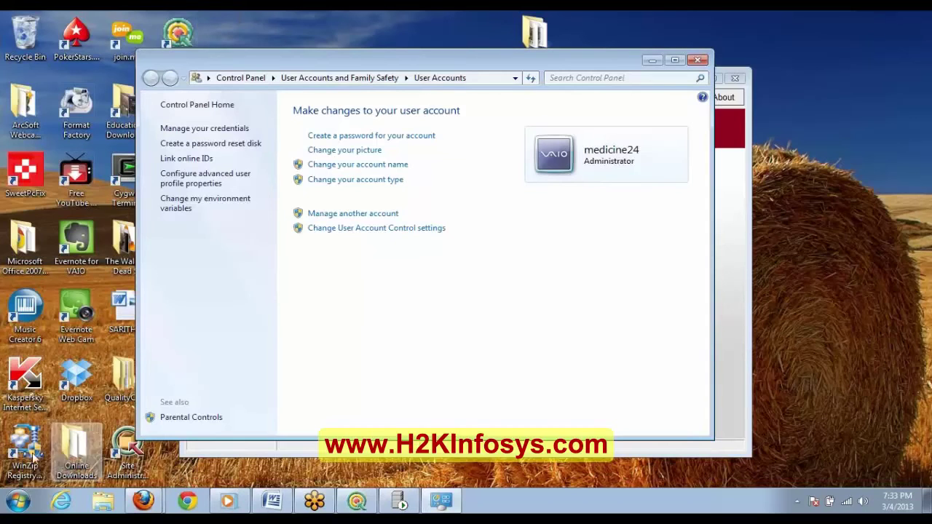
click(18, 500)
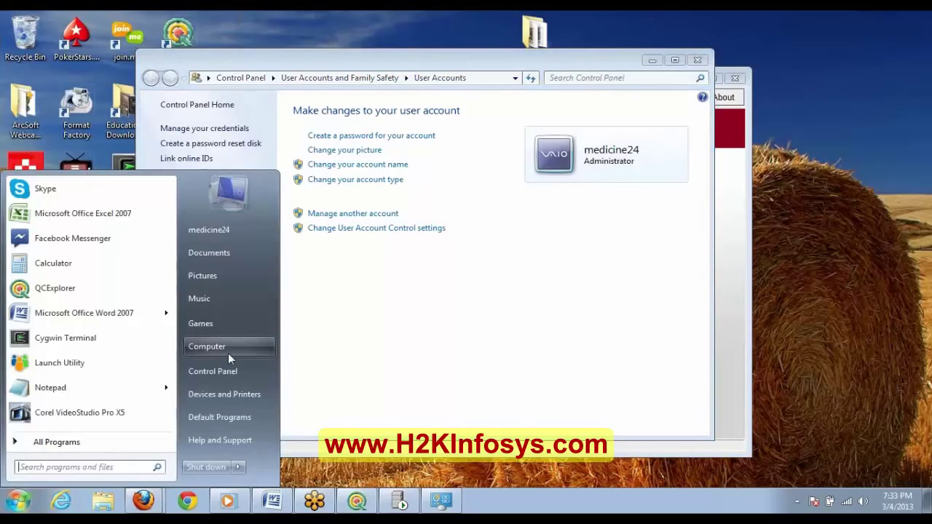
click(230, 352)
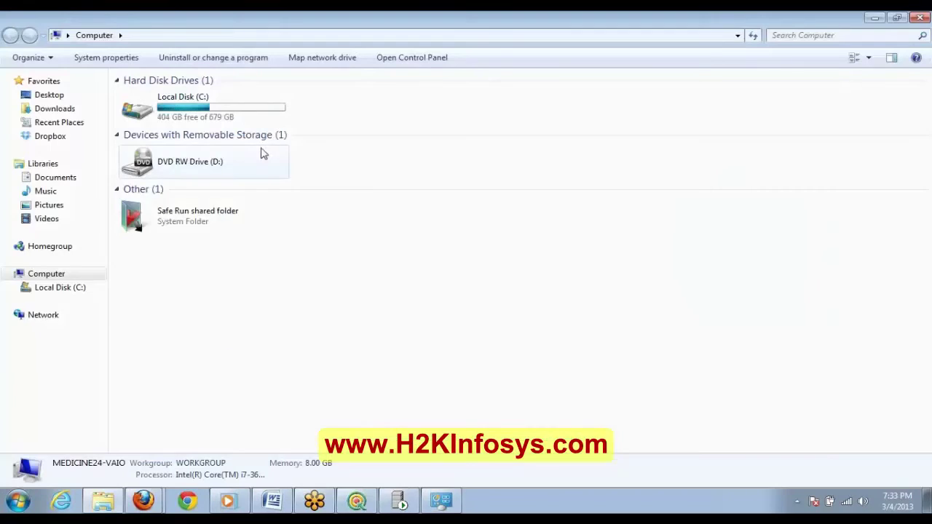
Open the computer's system properties and check the computer name, domain and workgroup settings.
right_click(52, 279)
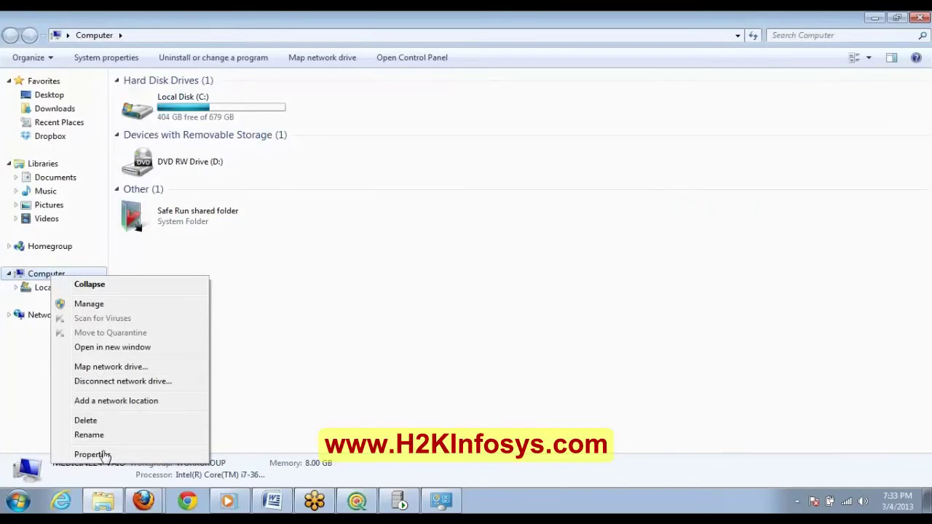
click(104, 454)
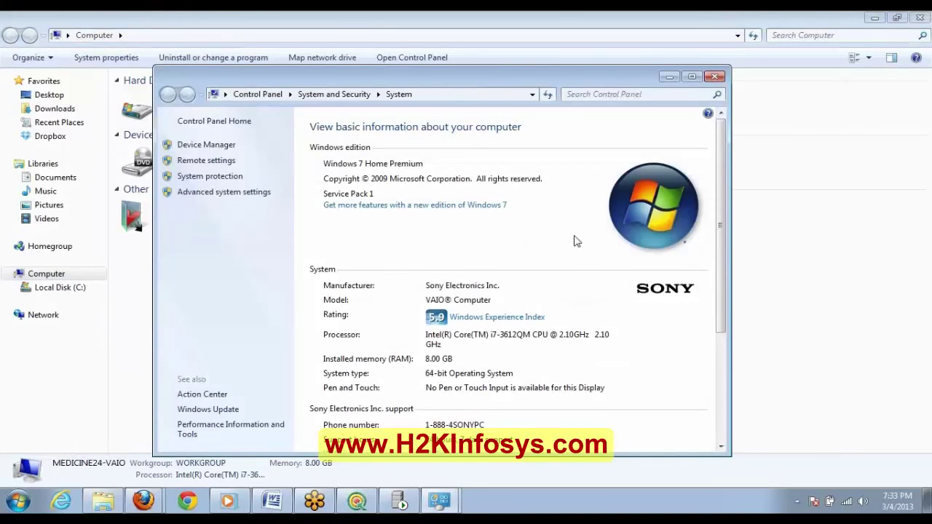
scroll(575, 241, down, 1)
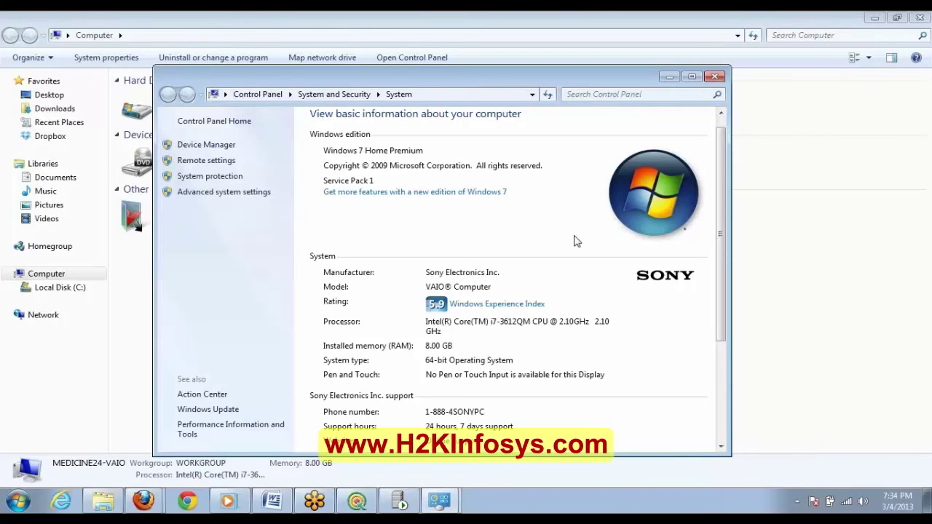
scroll(575, 240, down, 3)
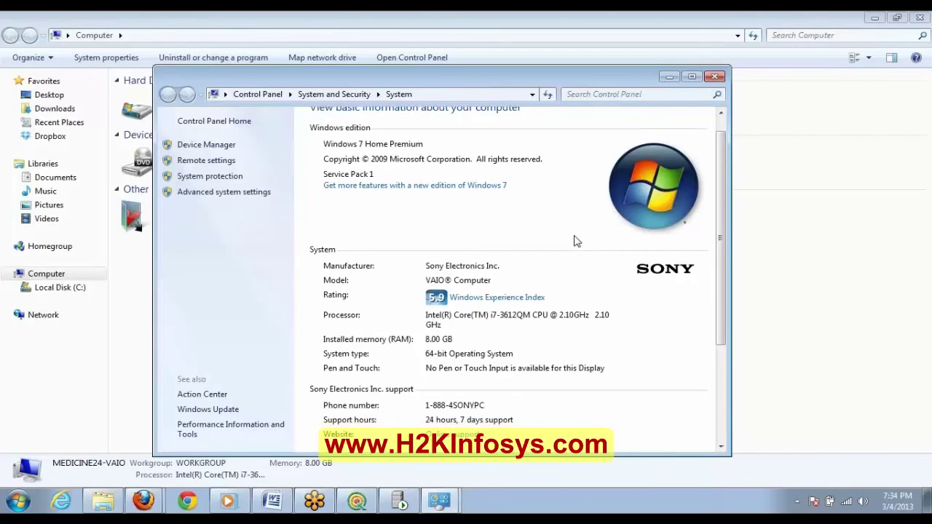
scroll(575, 240, down, 2)
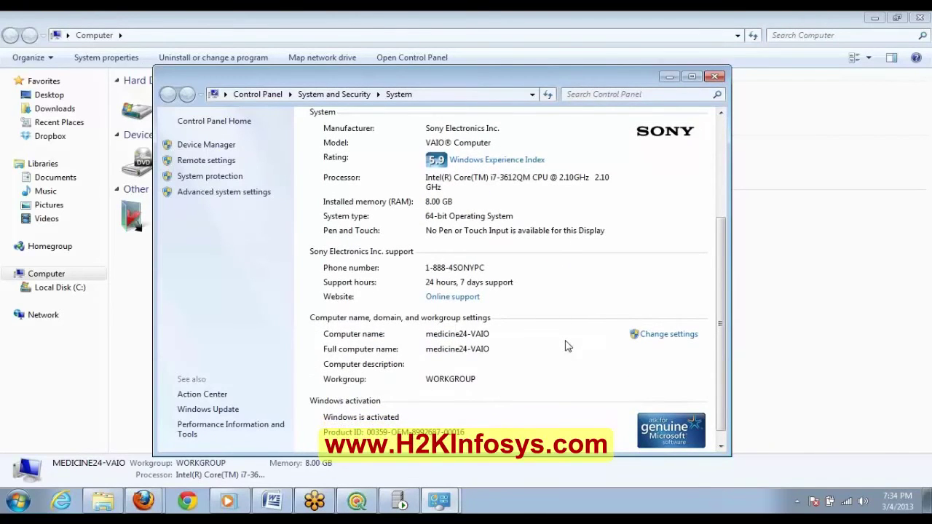
scroll(567, 346, down, 1)
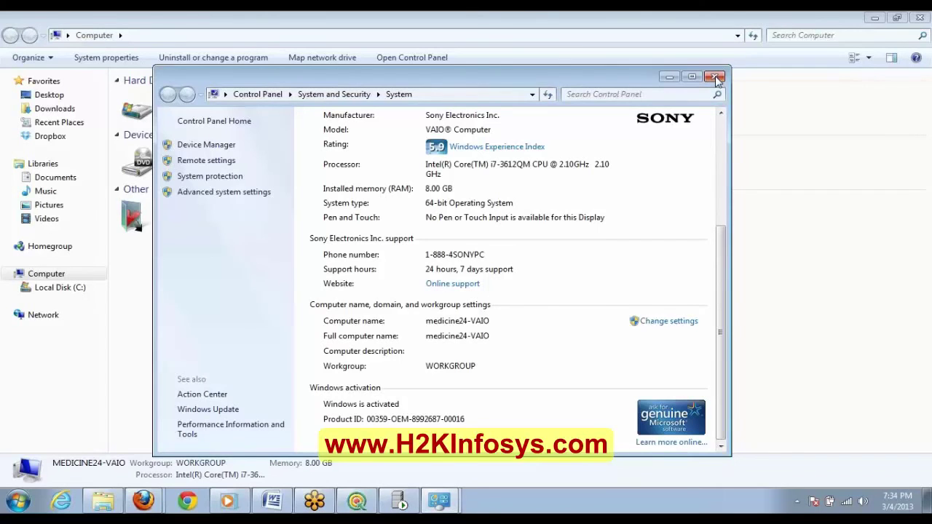
Close the System, Computer and User Accounts windows to get back to Quality Center and SQL Server Service Manager.
click(715, 78)
click(923, 17)
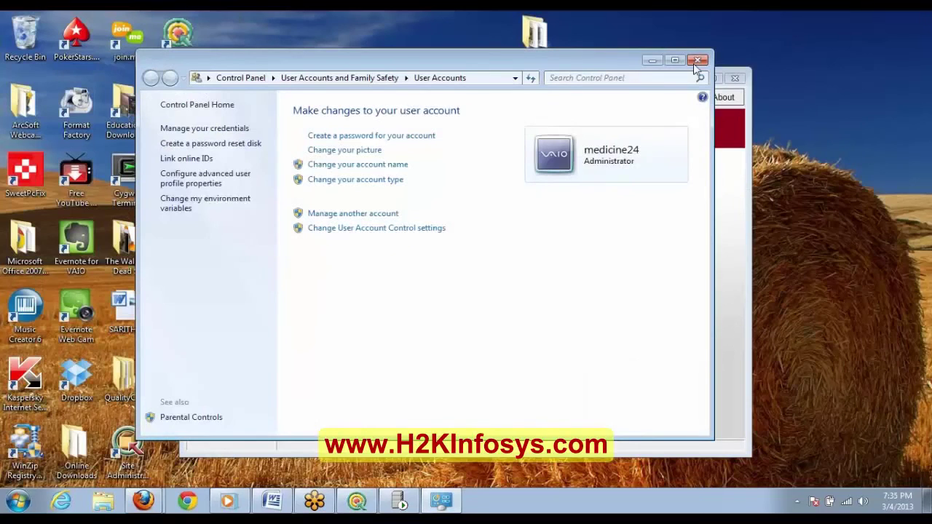
click(697, 61)
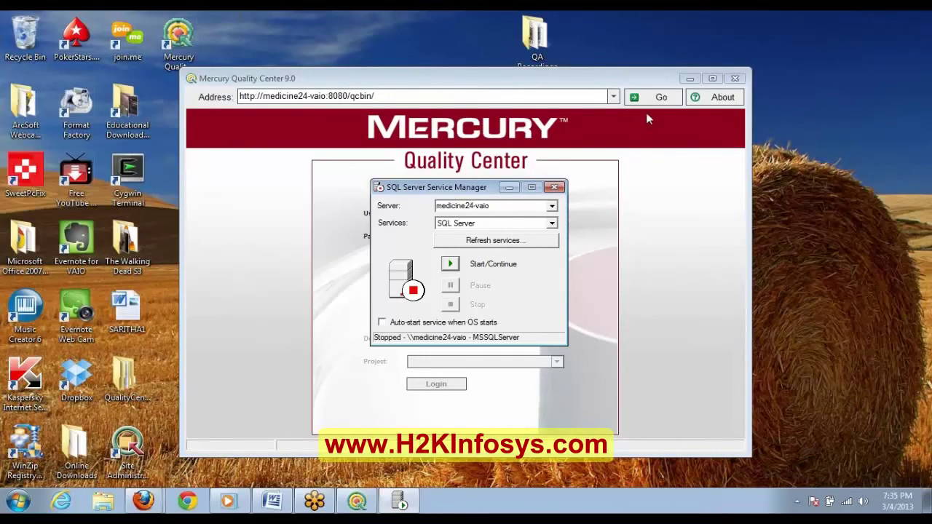
click(839, 92)
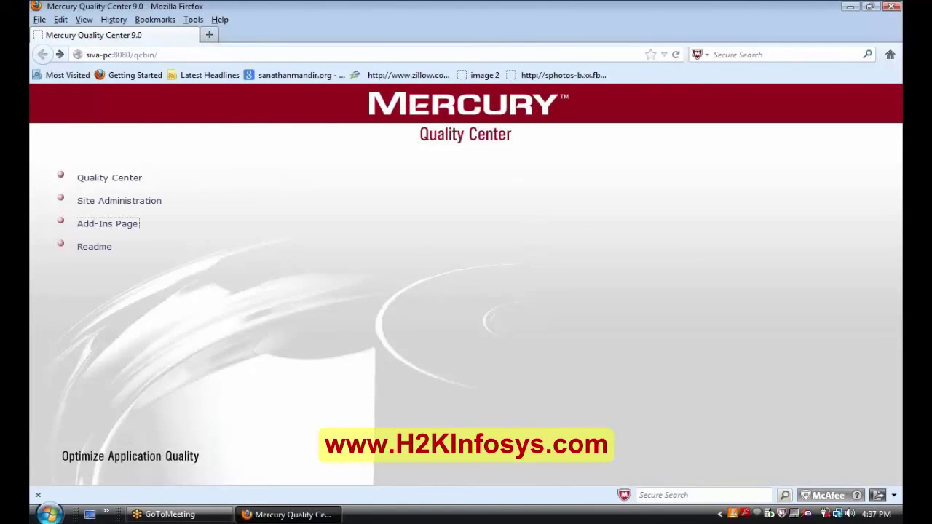
Launch QCExplorer on the computer showing the Quality Center start page in Firefox.
click(49, 514)
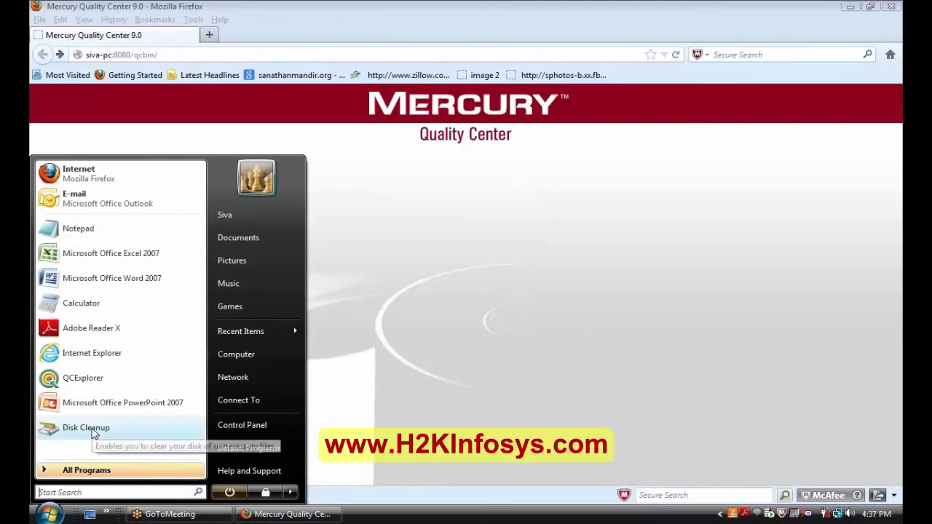
click(83, 378)
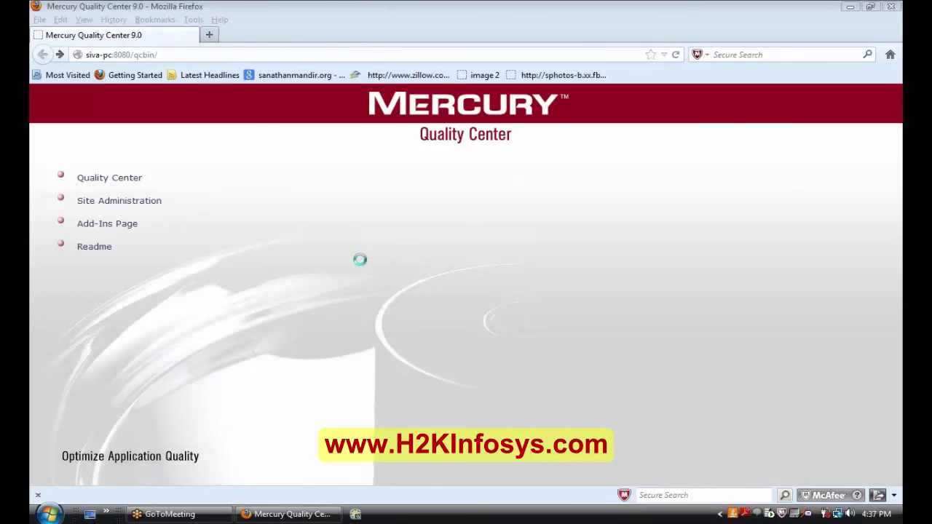